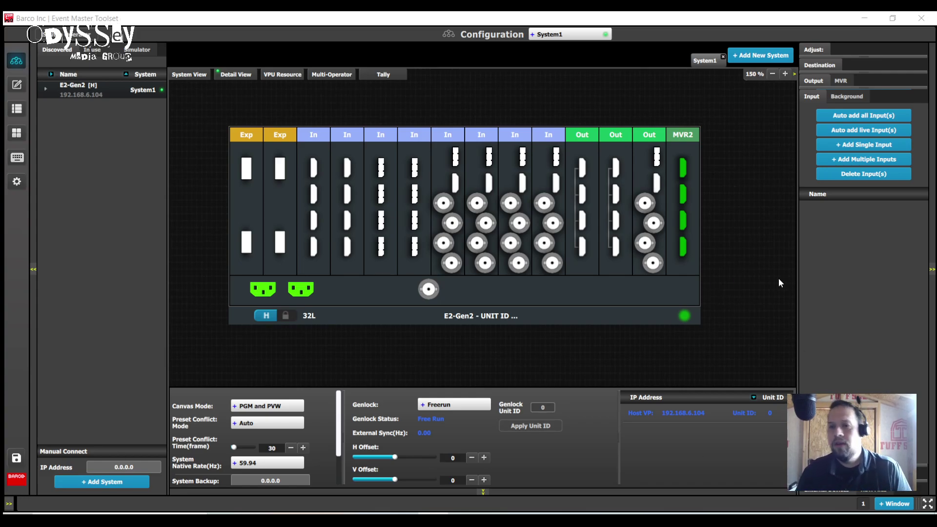
Create ScreenDest1 from the last output card's connector and add the second output connector to it.
left_click(645, 202)
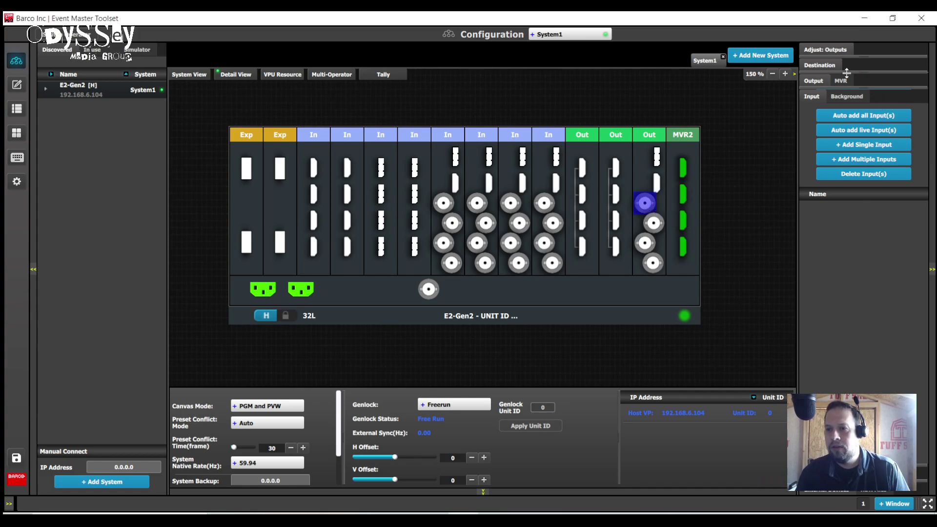
left_click(821, 65)
left_click(850, 85)
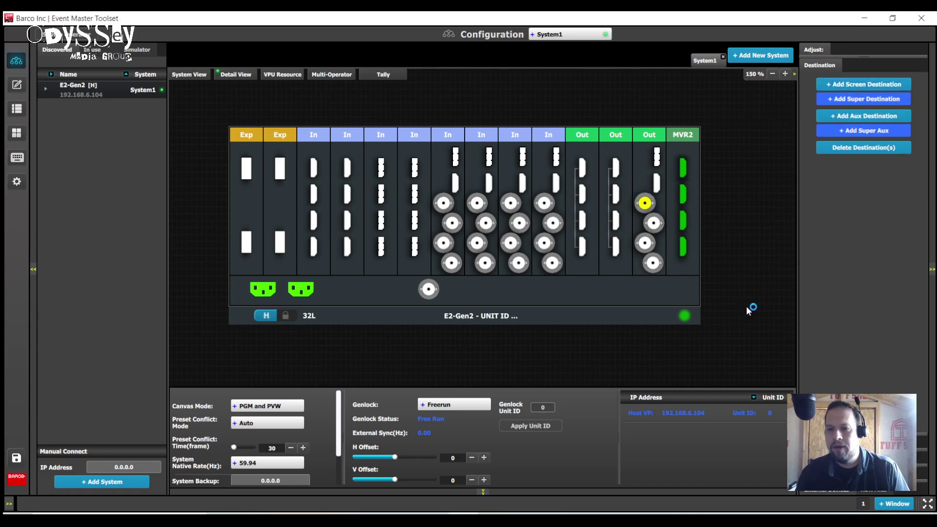
left_click_drag(604, 223, 727, 195)
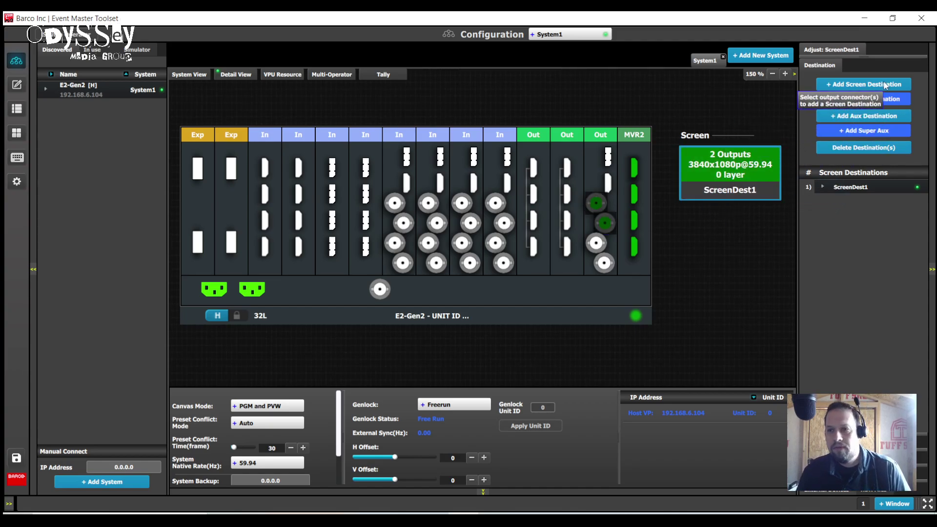
Set ScreenDest1's Wide H Overlap to 600 pixels and enlarge the output layout preview.
left_click(827, 51)
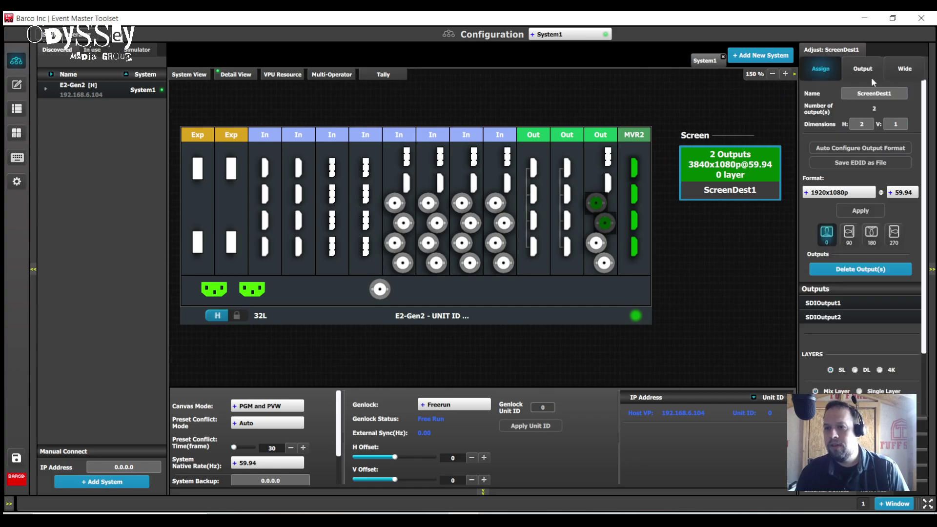
left_click(900, 71)
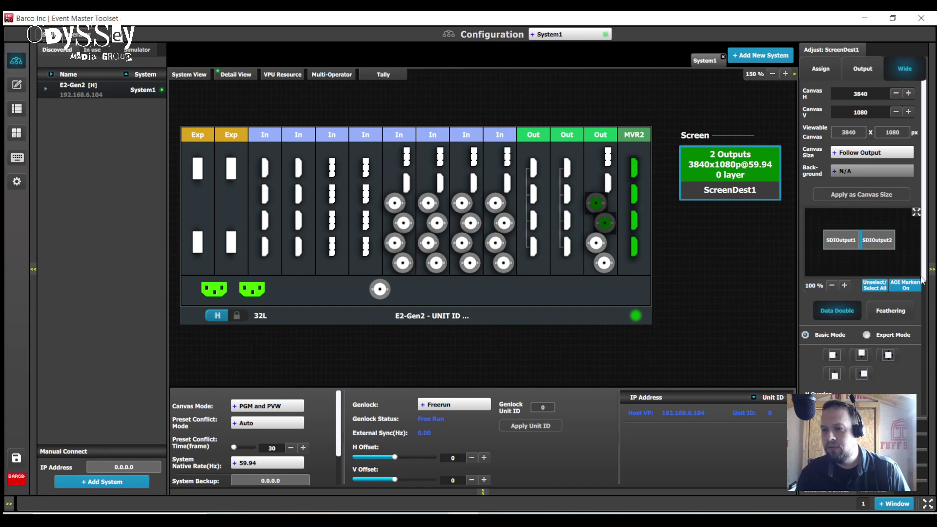
scroll(923, 281, "down", 3)
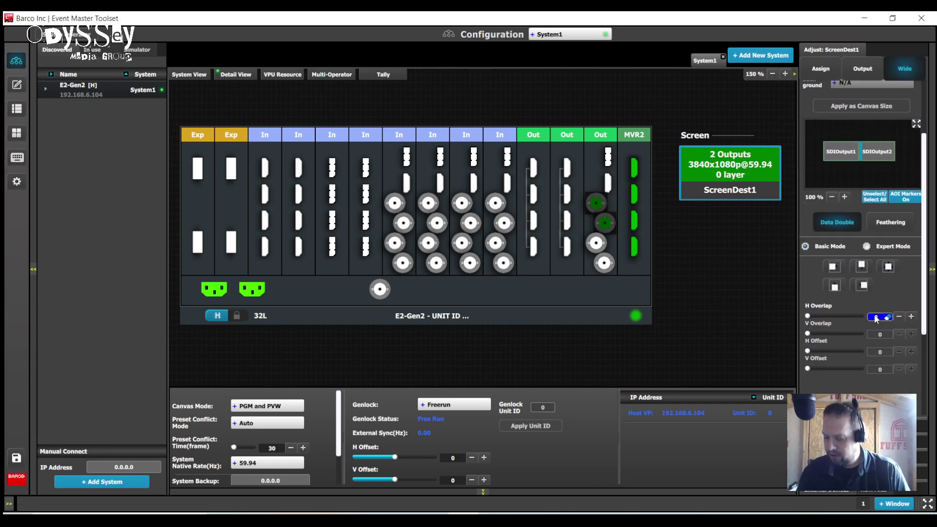
key("Return")
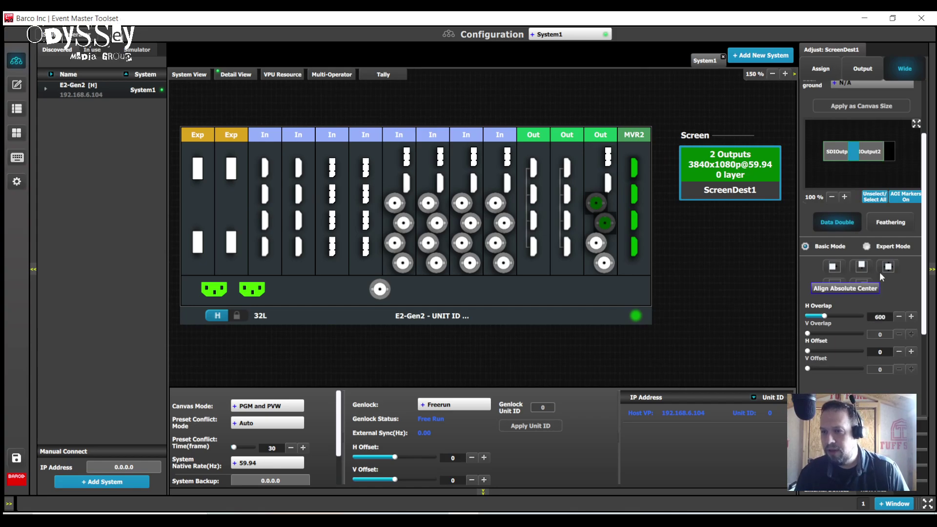
left_click(917, 123)
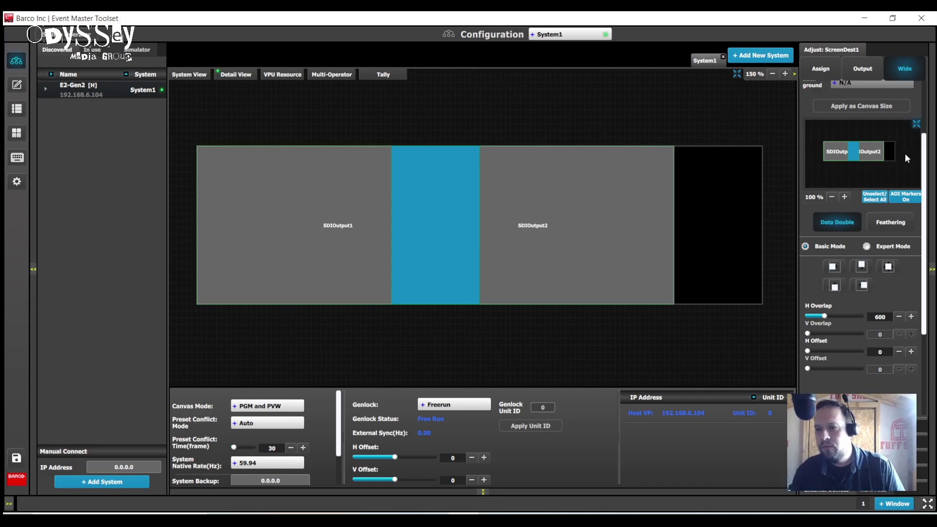
Review ScreenDest1's 3240x1080 viewable canvas, switching between the enlarged canvas and device diagram.
left_click_drag(925, 144, 924, 83)
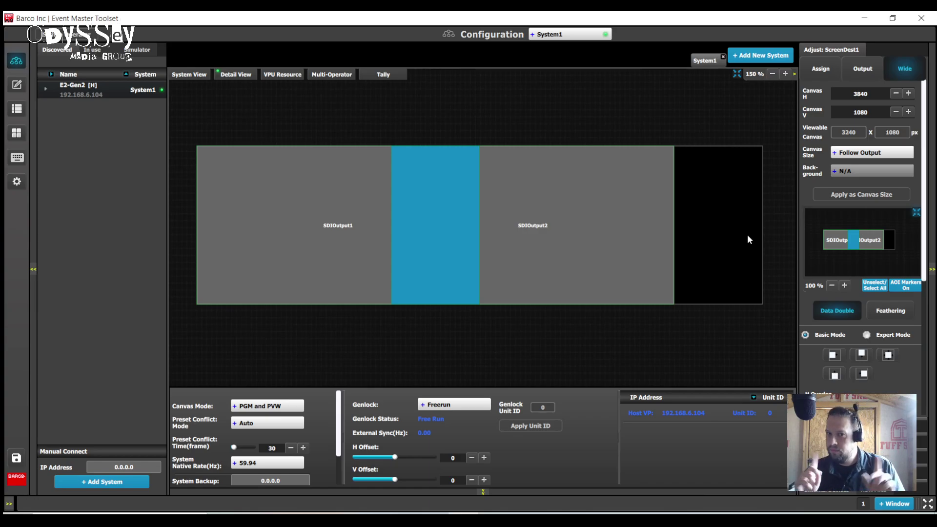
left_click(738, 73)
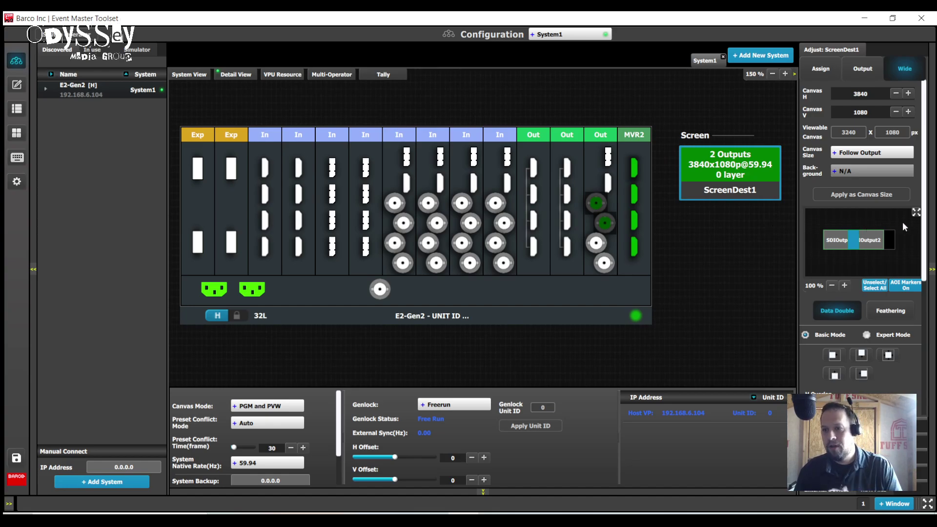
left_click(916, 212)
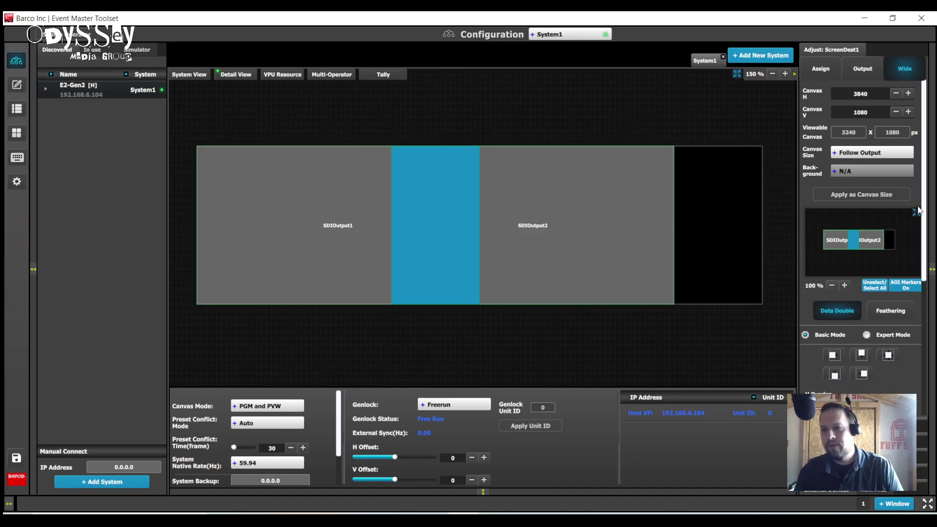
left_click(737, 76)
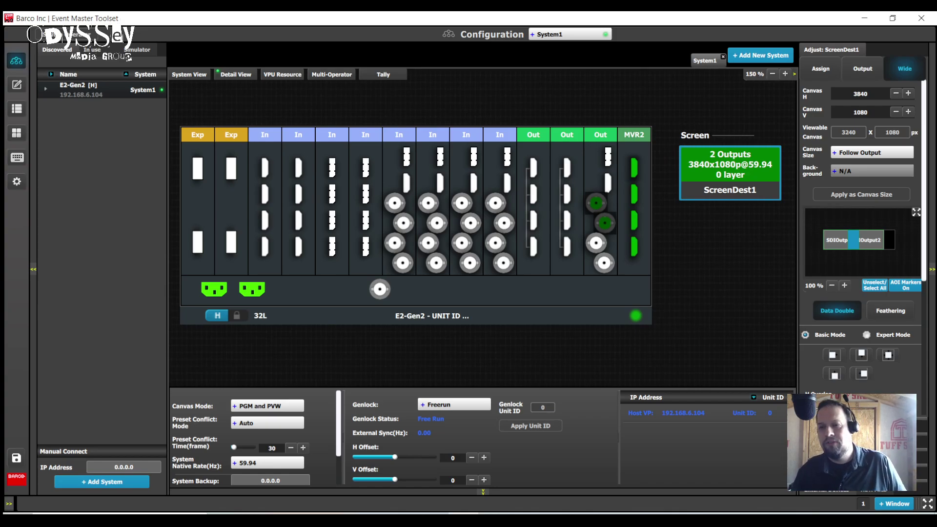
left_click(790, 254)
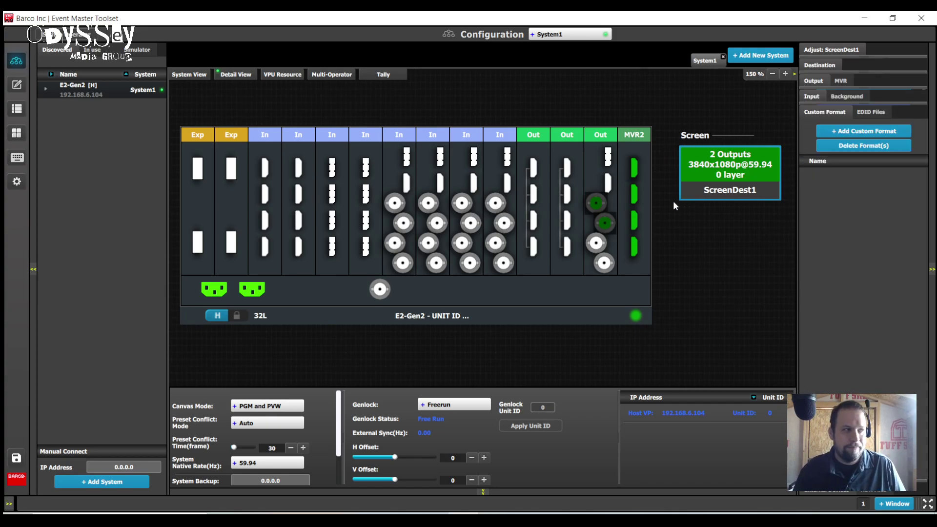
left_click(848, 131)
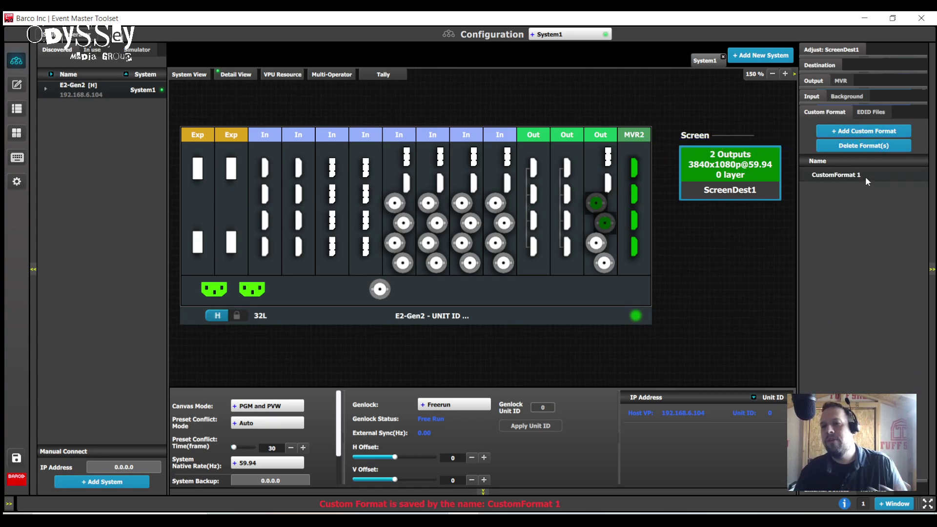
double_click(854, 176)
type("32")
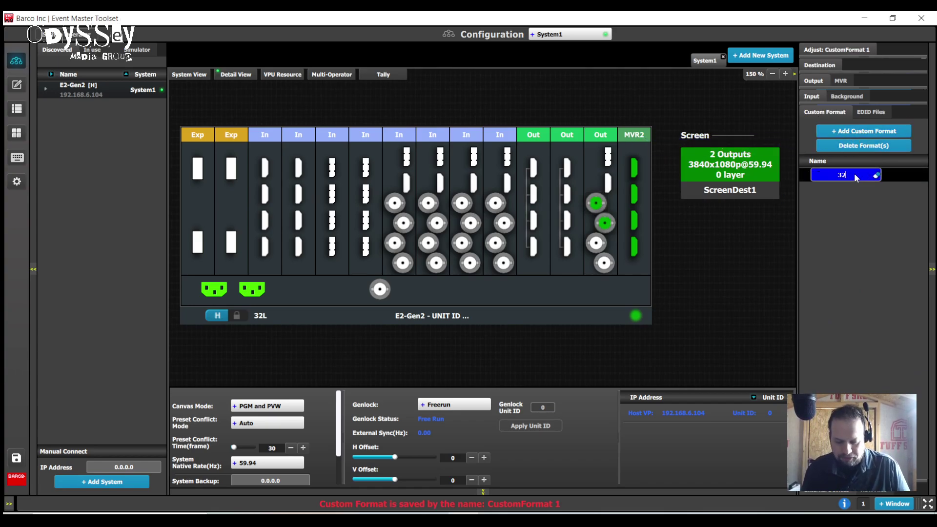
type("40x1080")
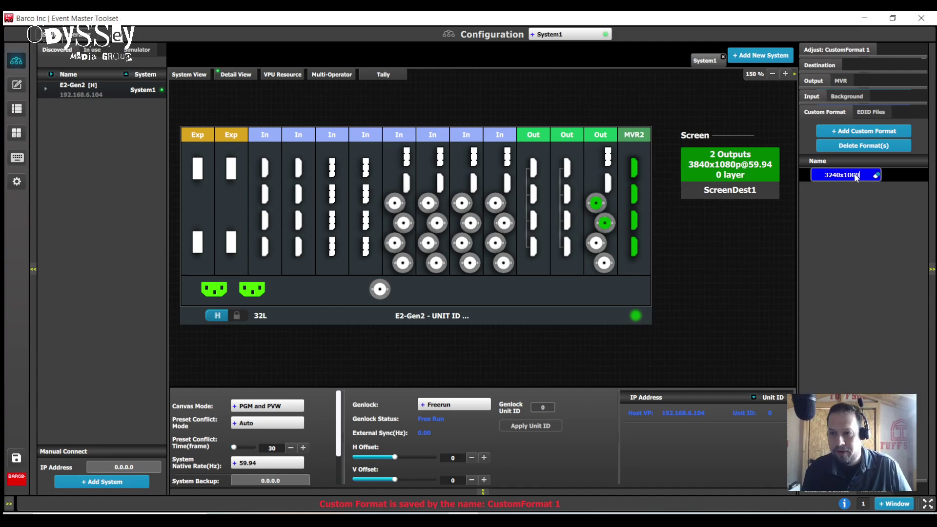
type("p@5")
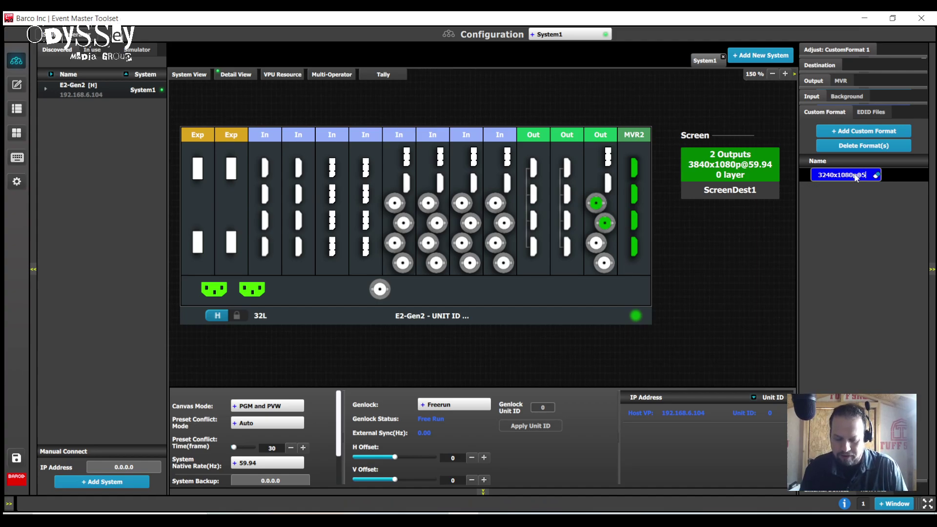
type("9.95")
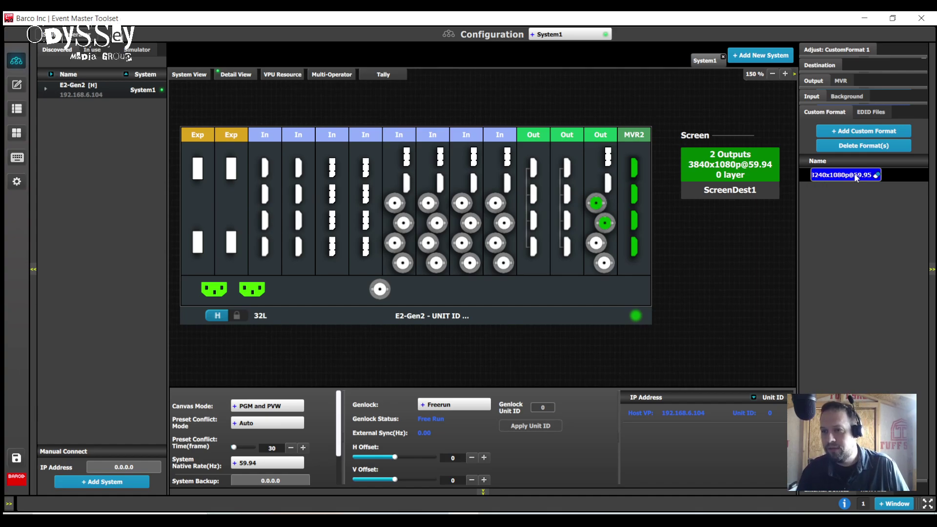
key("BackSpace")
type("4")
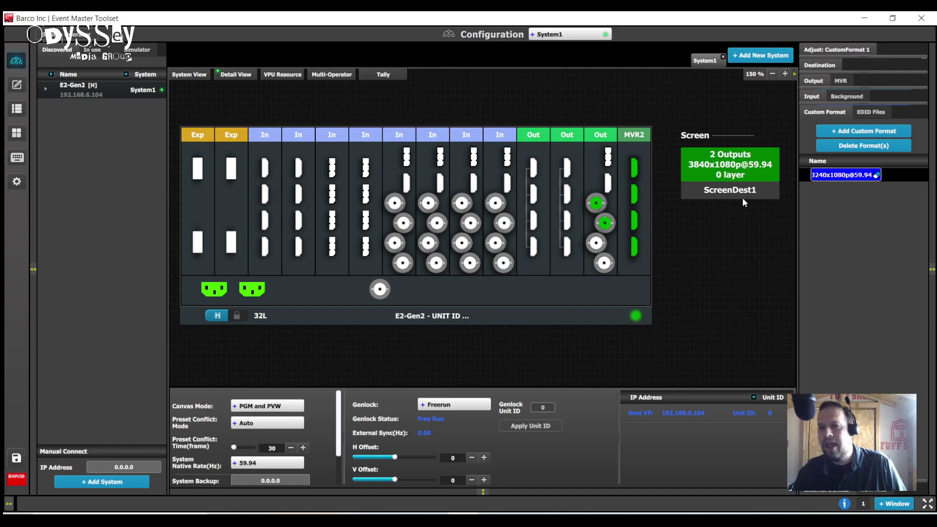
left_click(877, 277)
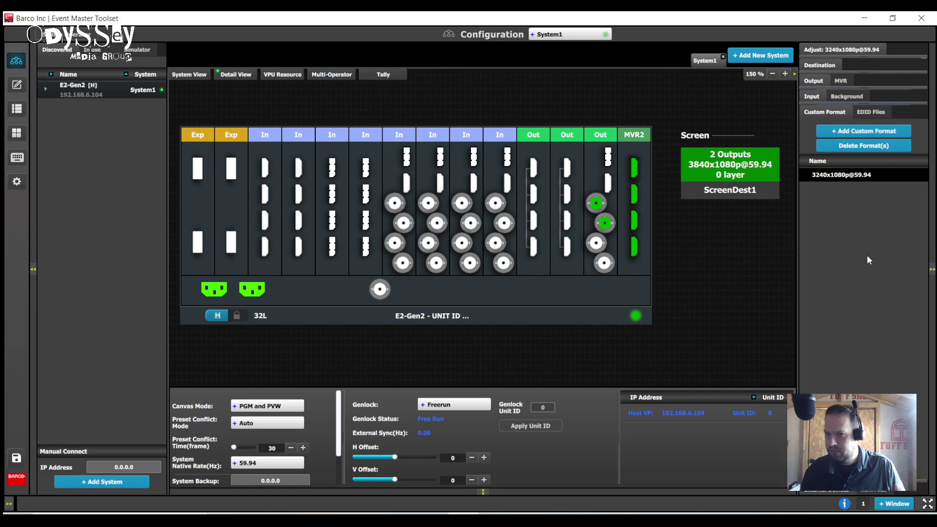
left_click(834, 52)
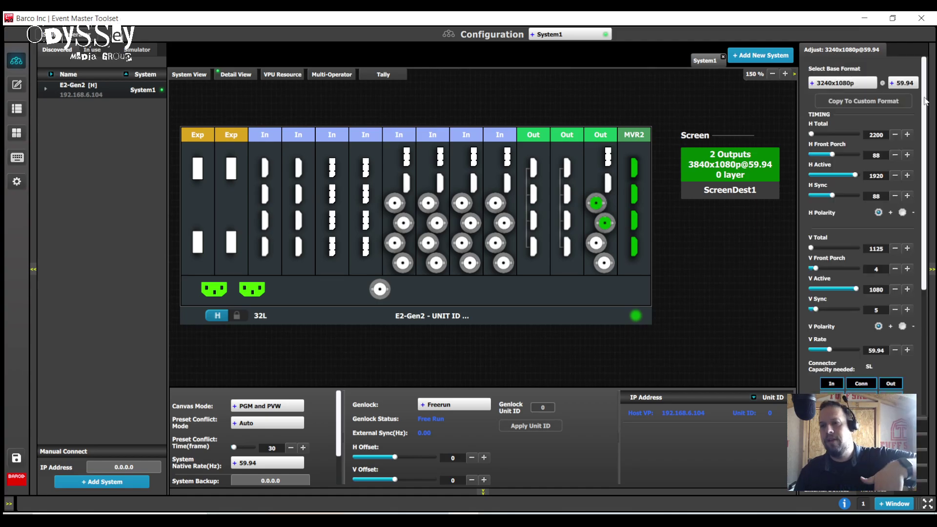
scroll(924, 101, "down", 4)
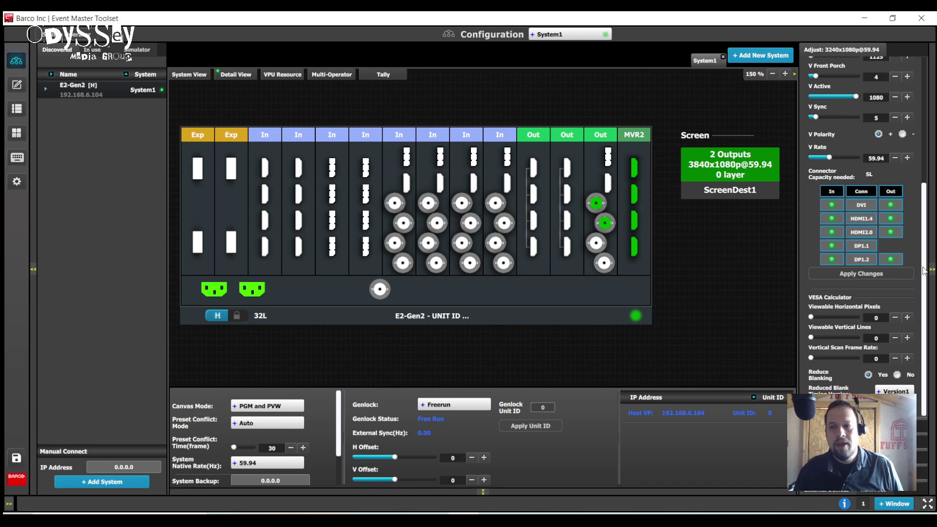
left_click_drag(924, 271, 935, 167)
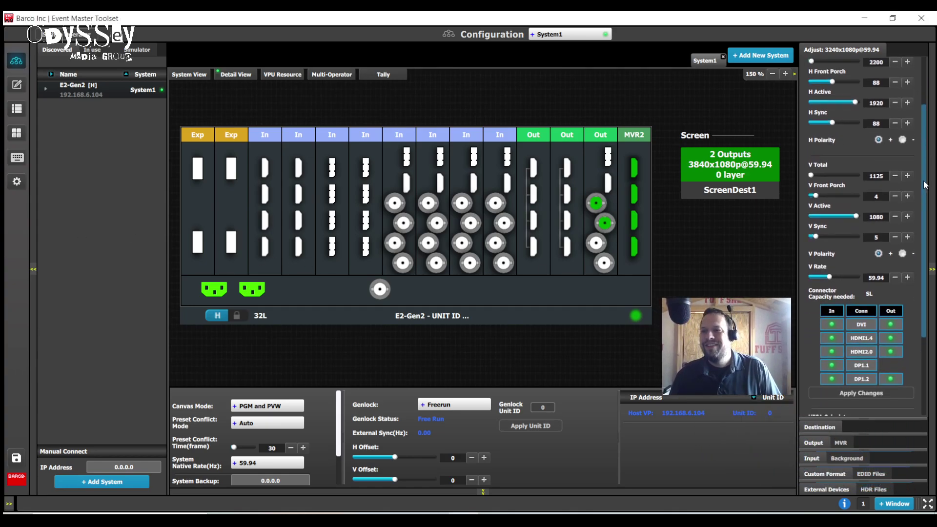
scroll(854, 101, "up", 3)
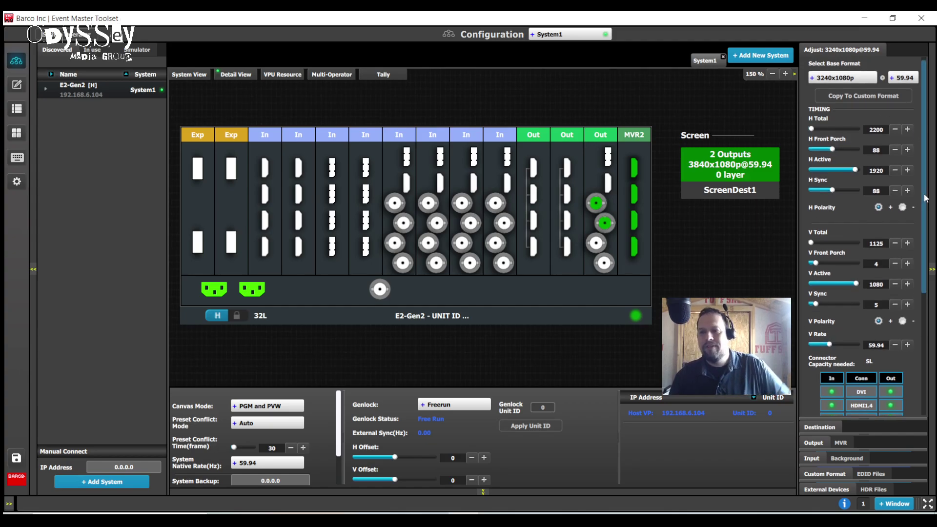
scroll(830, 315, "down", 8)
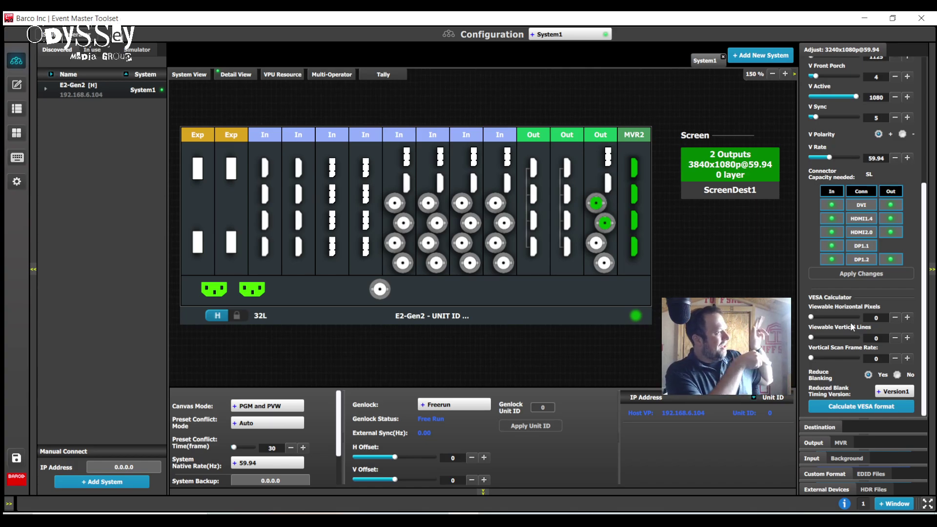
Calculate VESA timings for 3240 pixels, 1080 lines, 59.94 Hz with Reduced Blank Timing Version1.
left_click(882, 318)
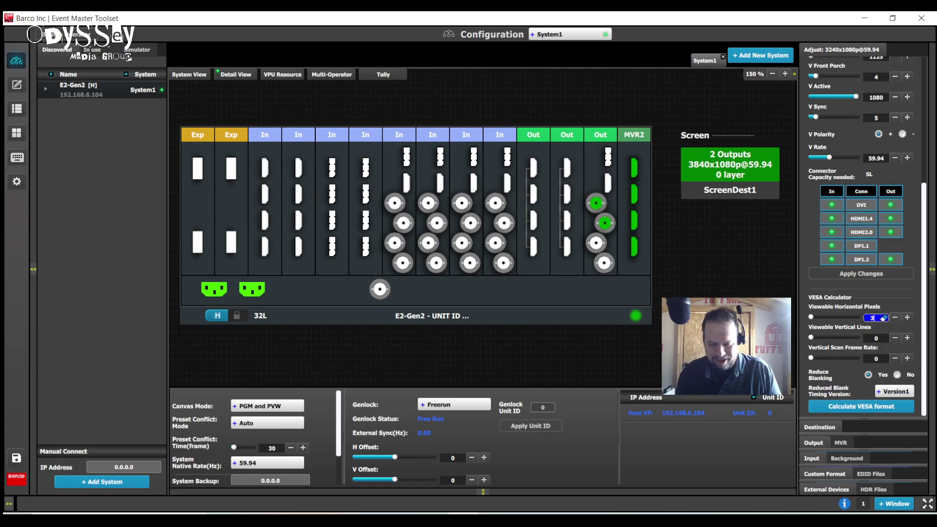
type("3240")
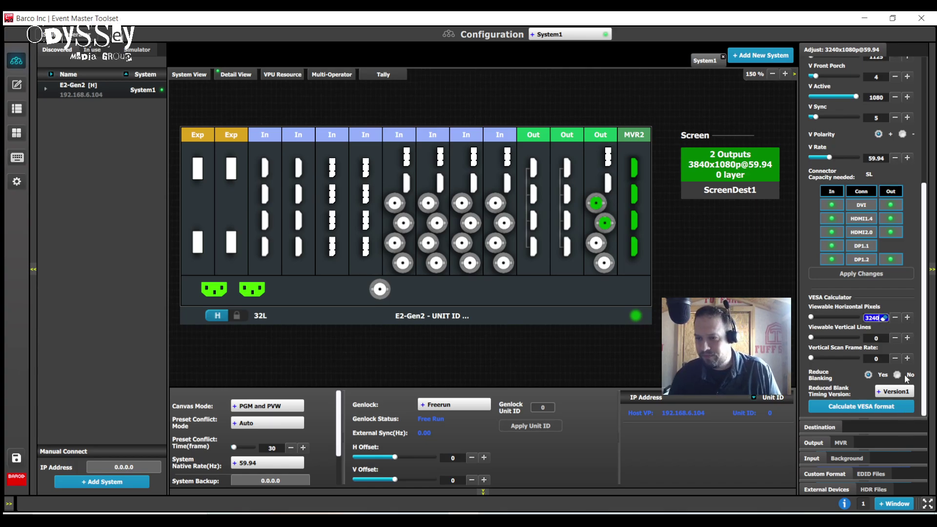
key("Tab")
type("1080")
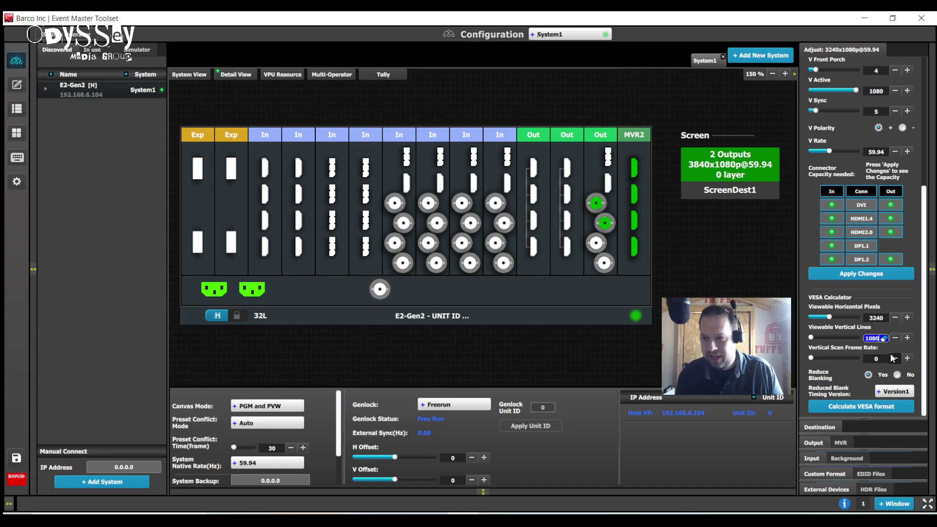
key("Tab")
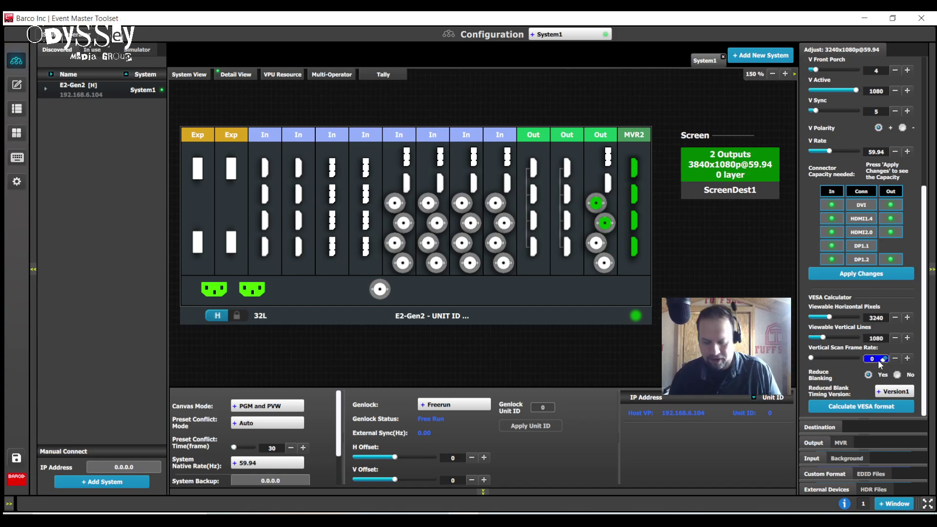
type("59.94")
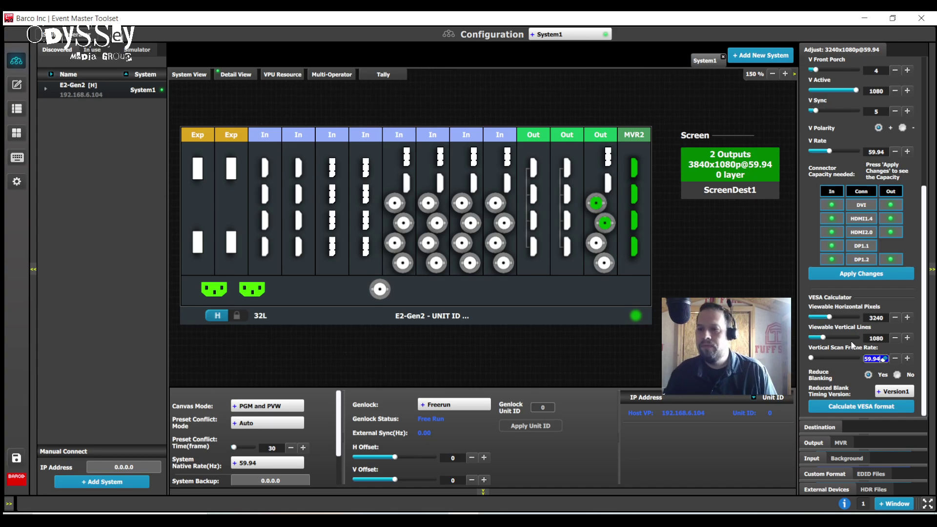
key("Tab")
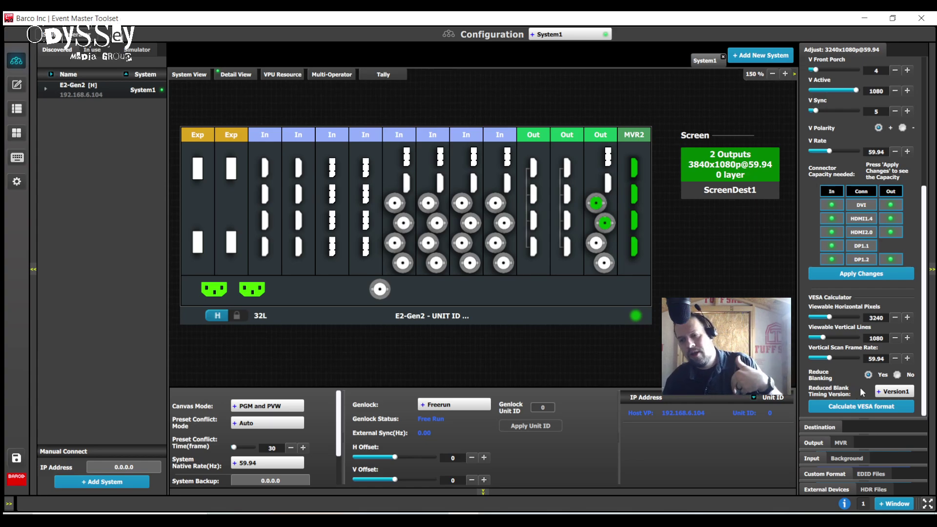
left_click(902, 391)
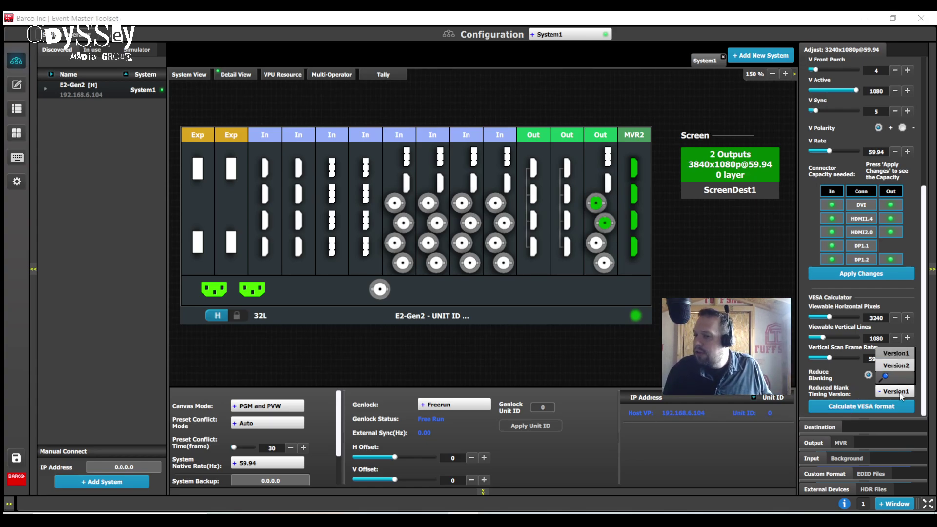
left_click(880, 391)
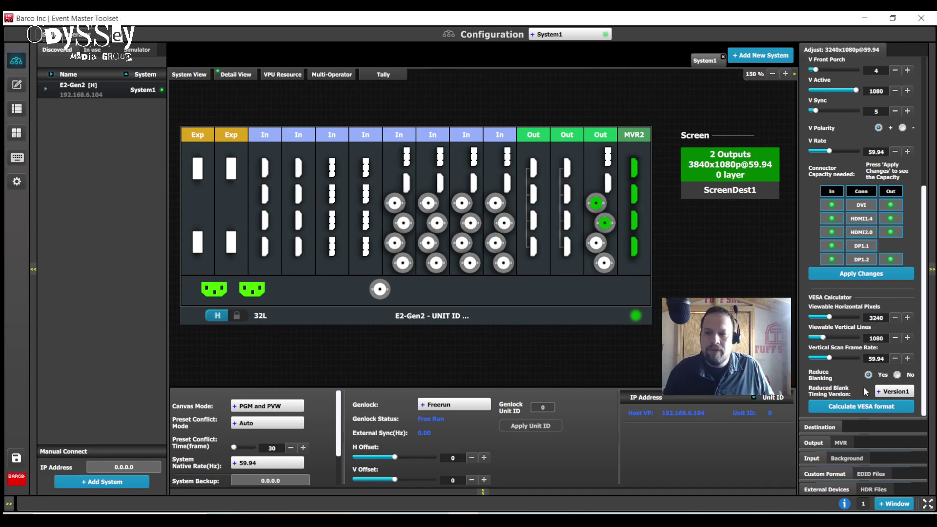
left_click(867, 410)
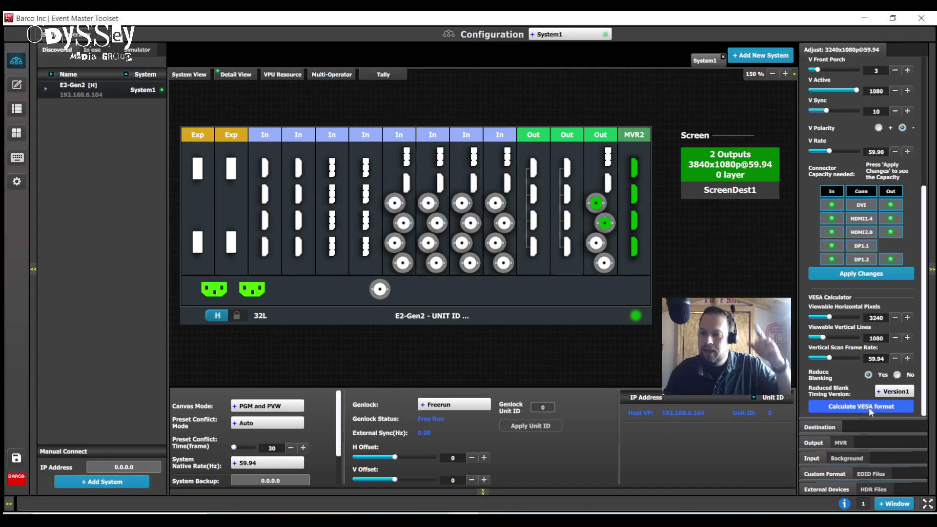
left_click(869, 274)
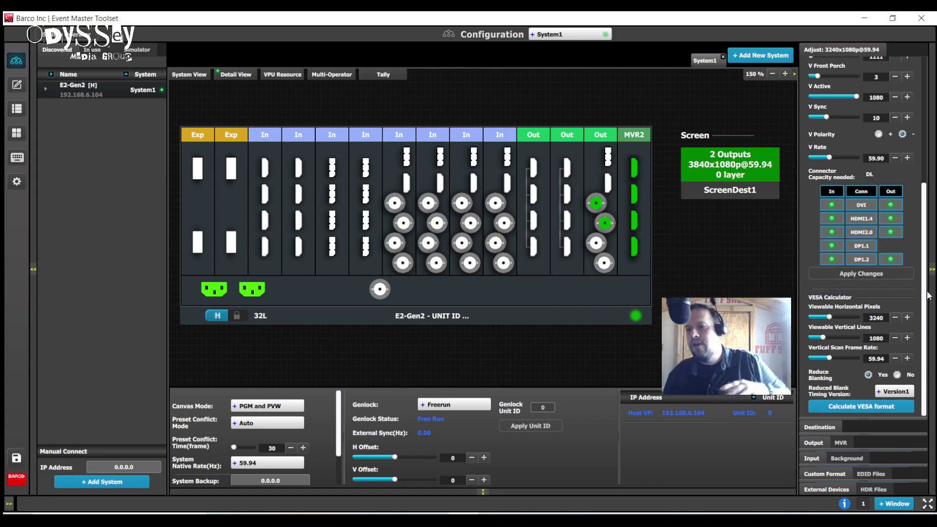
scroll(927, 240, "up", 1)
mouse_move(927, 240)
left_mouse_down()
mouse_move(933, 161)
mouse_move(926, 226)
left_mouse_up()
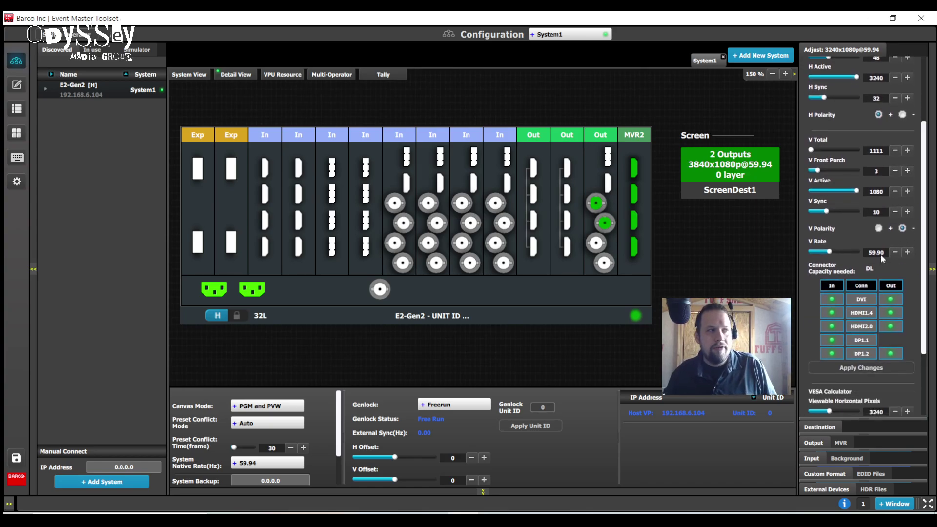
Raise the V Rate to 59.94 and apply the change.
left_click(907, 253)
left_click(911, 255)
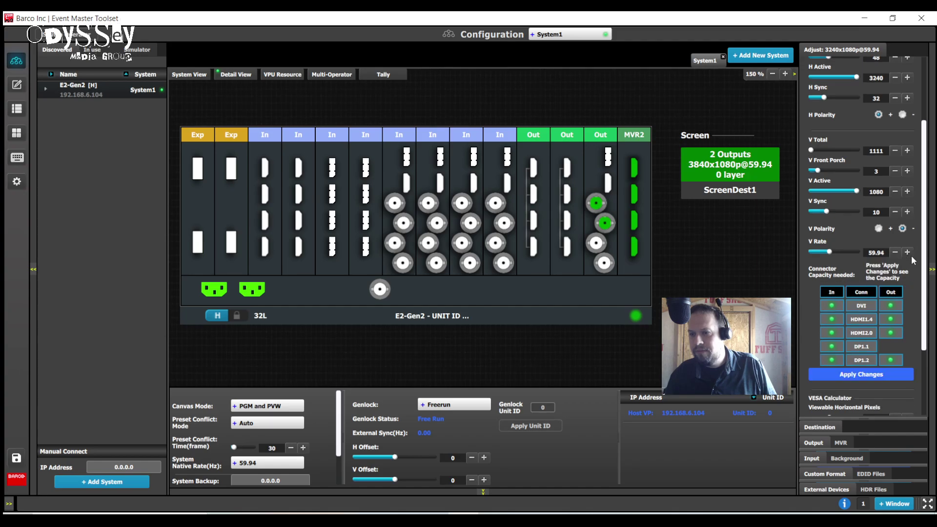
left_click(872, 376)
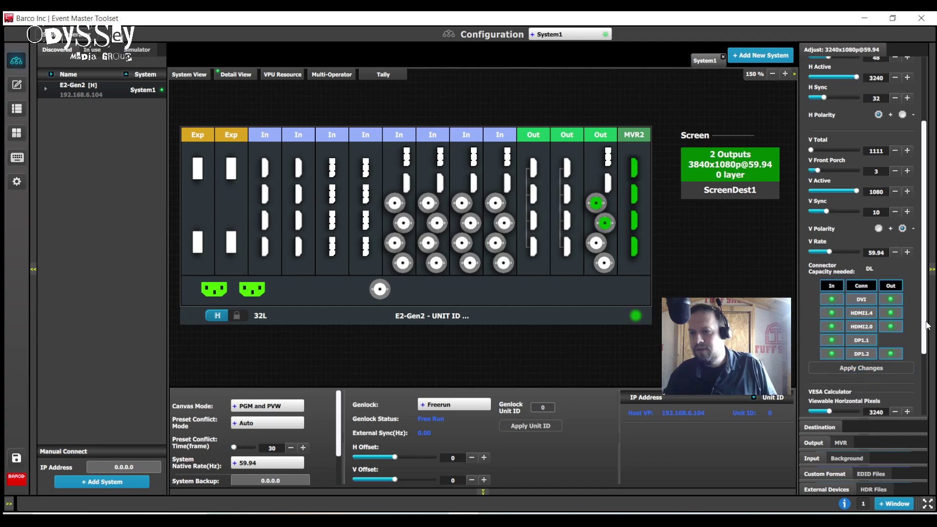
left_click_drag(923, 325, 927, 381)
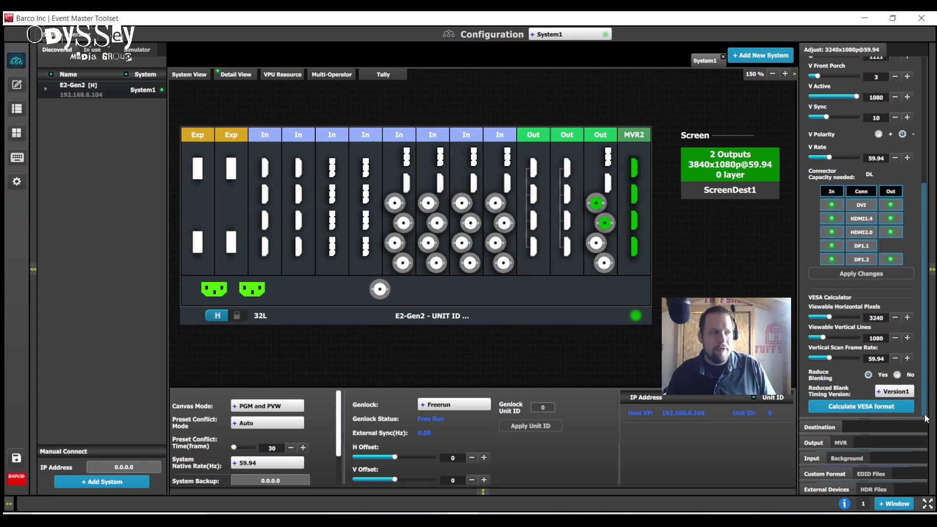
scroll(879, 383, "down", 1)
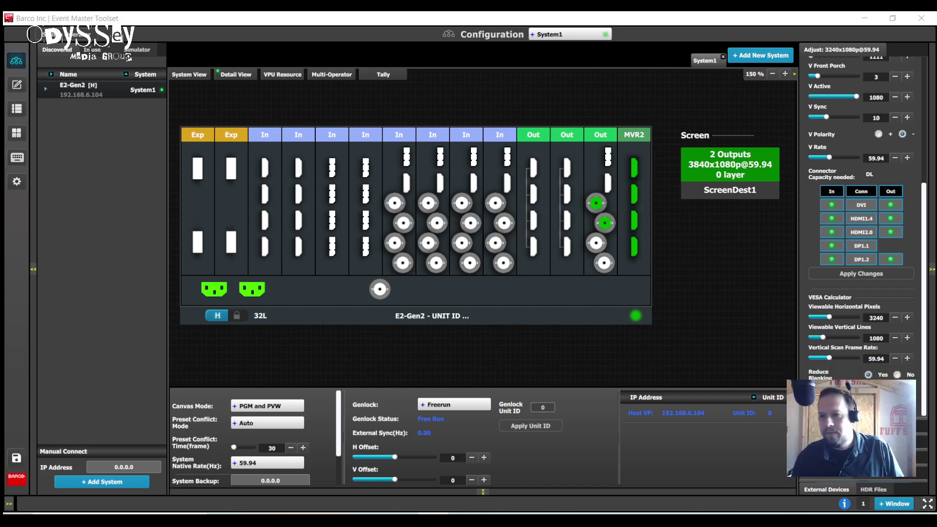
left_click_drag(929, 221, 931, 90)
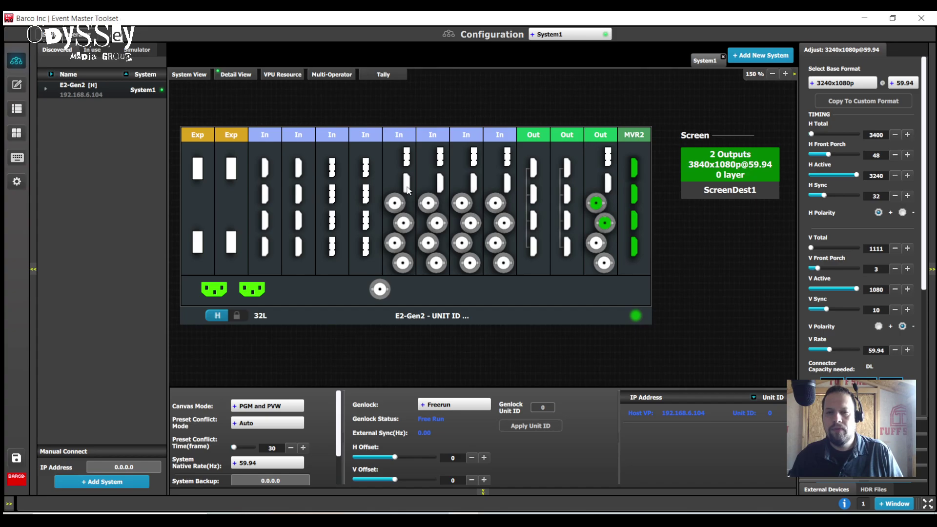
Set the connector capacity of the two Slot 7 BNC inputs to None.
left_click(406, 269)
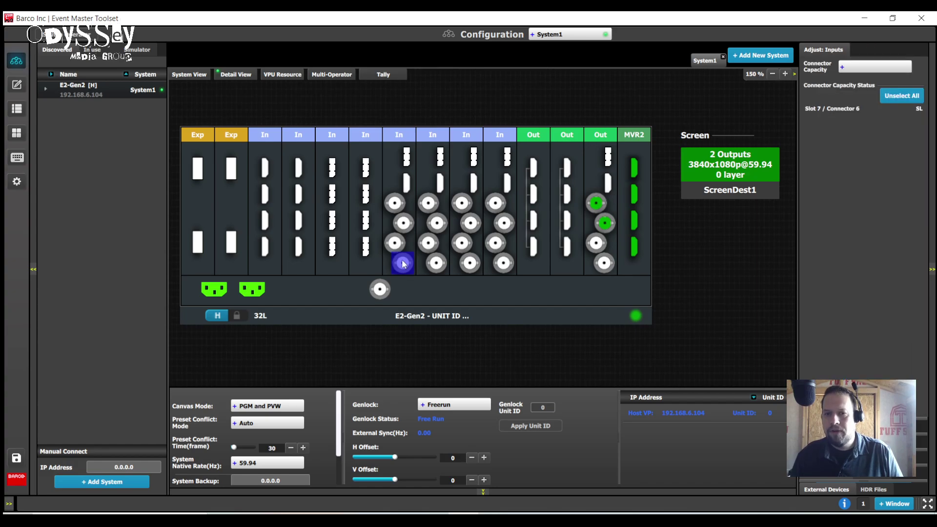
left_click(854, 72)
left_click(852, 111)
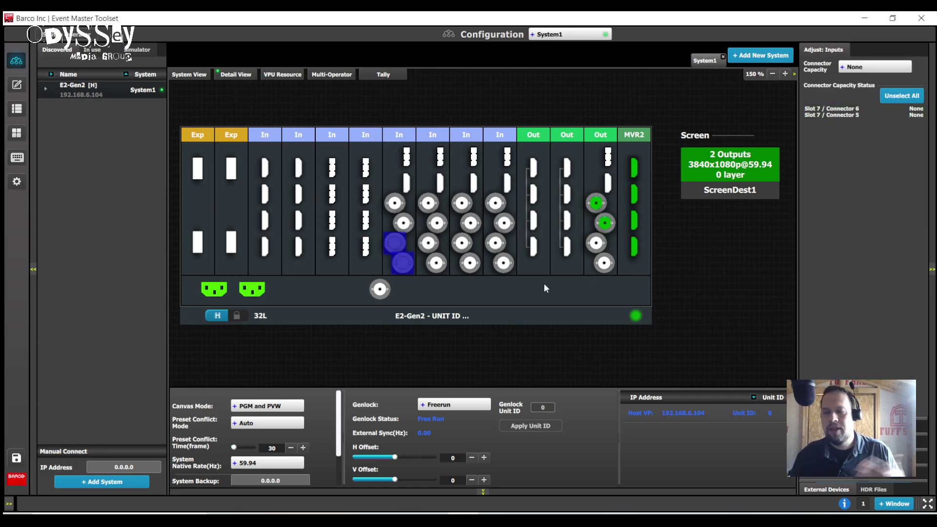
left_click(394, 242)
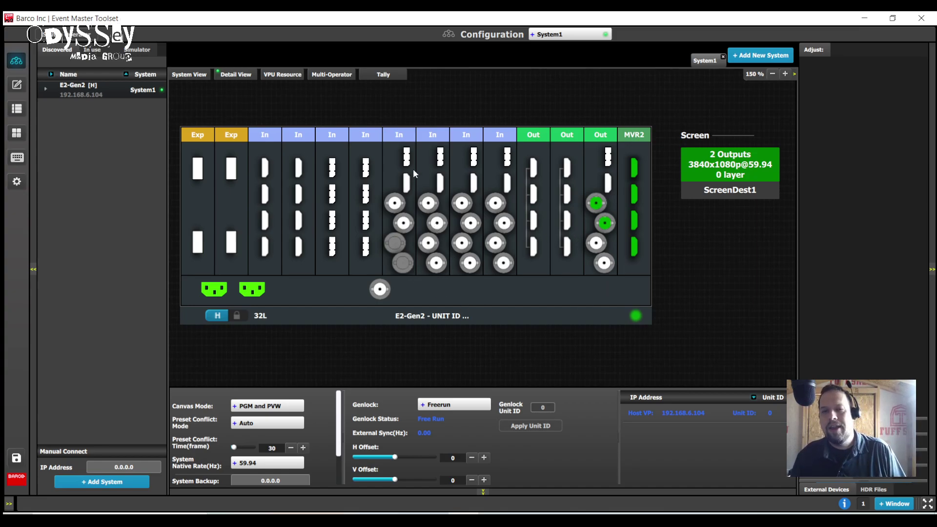
Set Slot 7 connector 2's connector capacity to DL.
left_click(407, 184)
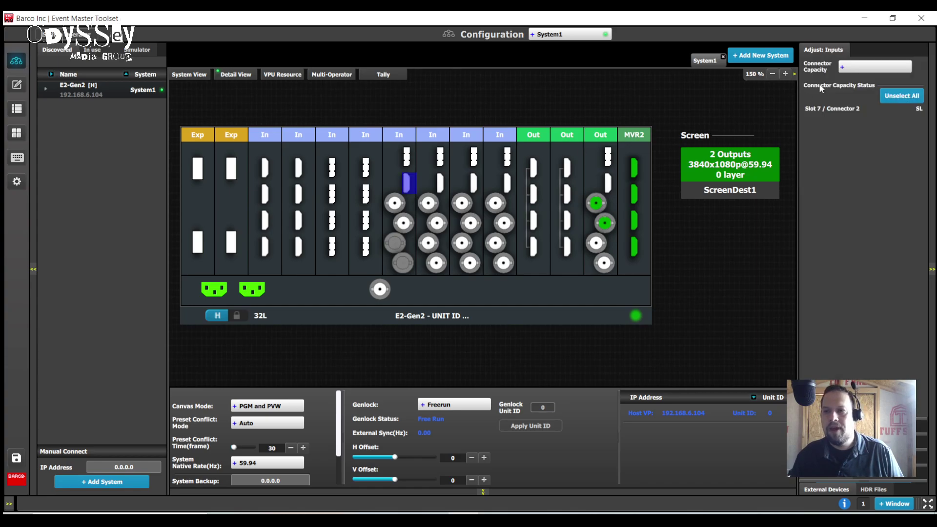
left_click(850, 71)
left_click(859, 112)
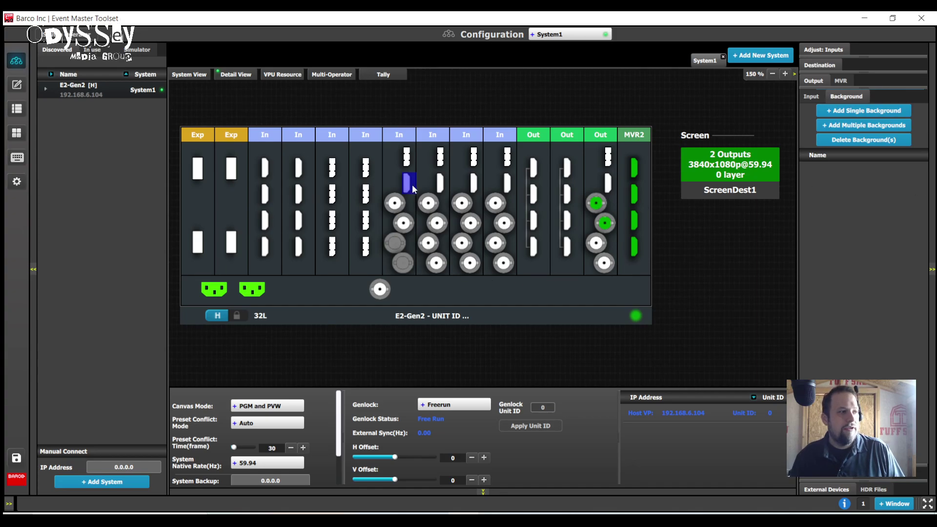
Add a single background, rename it Widescreen BKGD, and show its properties.
left_click(879, 112)
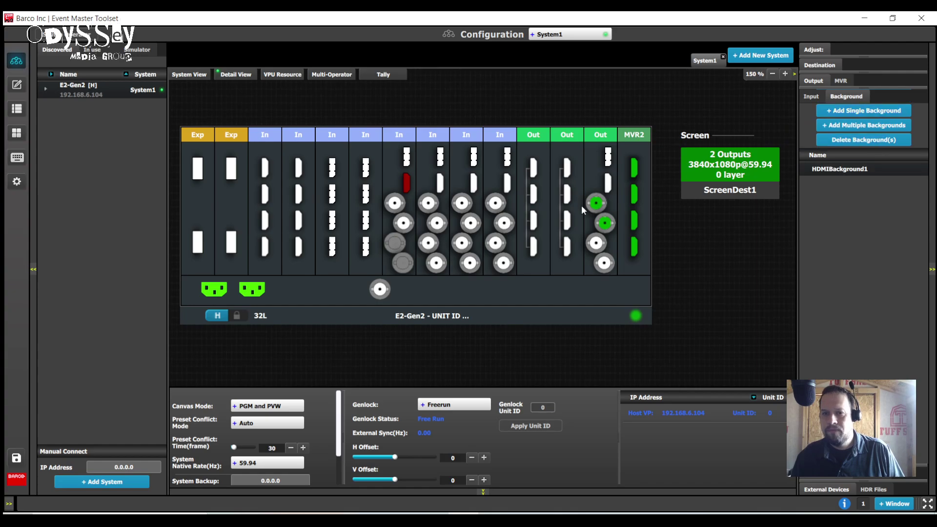
double_click(857, 174)
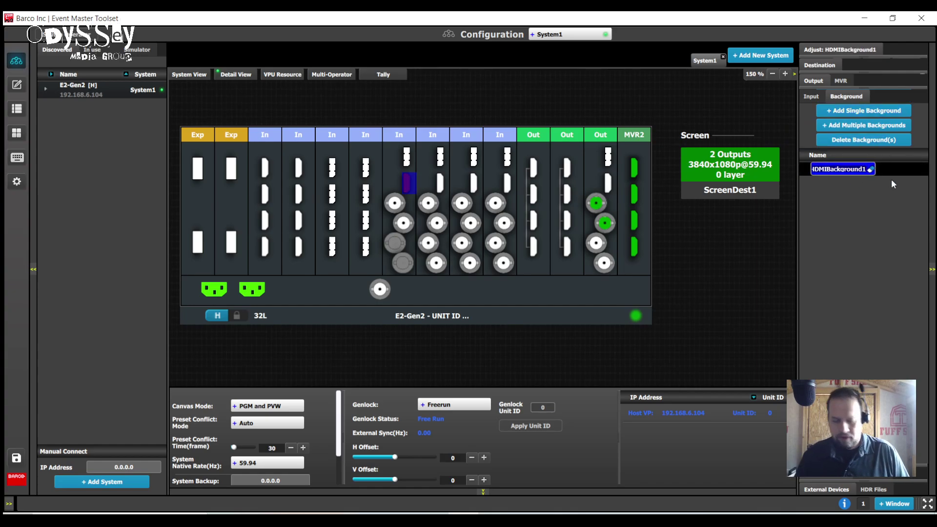
type("Wides")
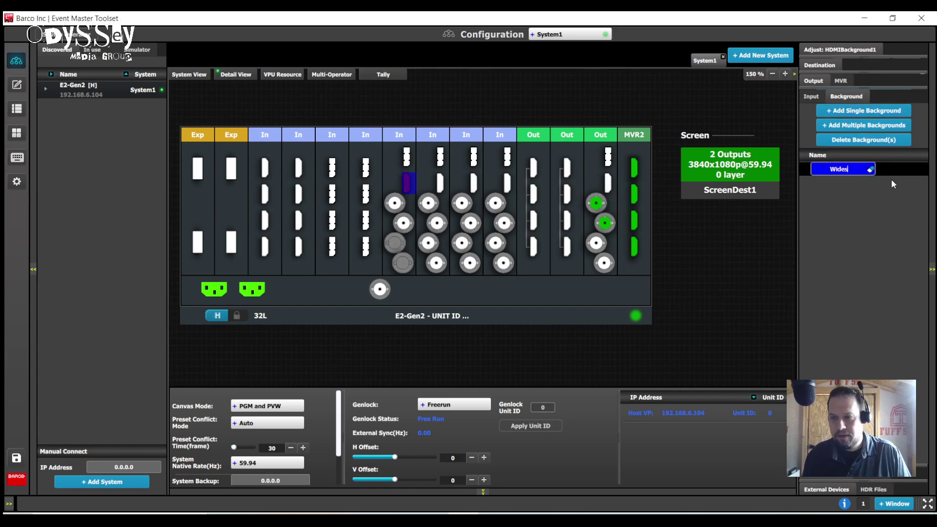
type("creen BK")
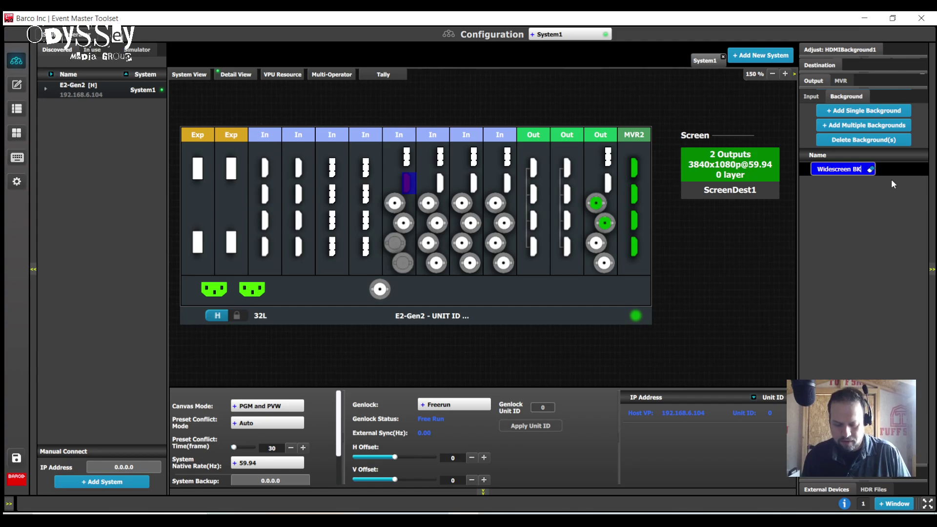
type("GD")
key("Return")
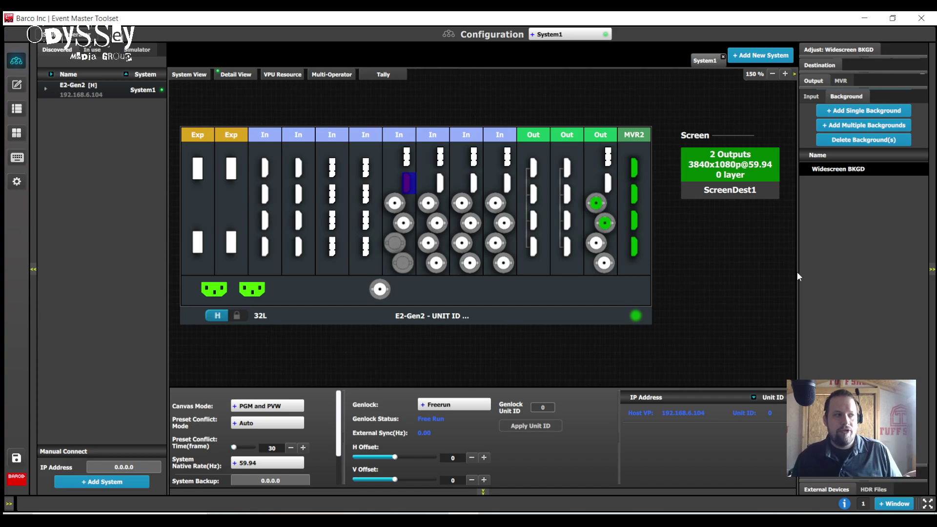
left_click(840, 51)
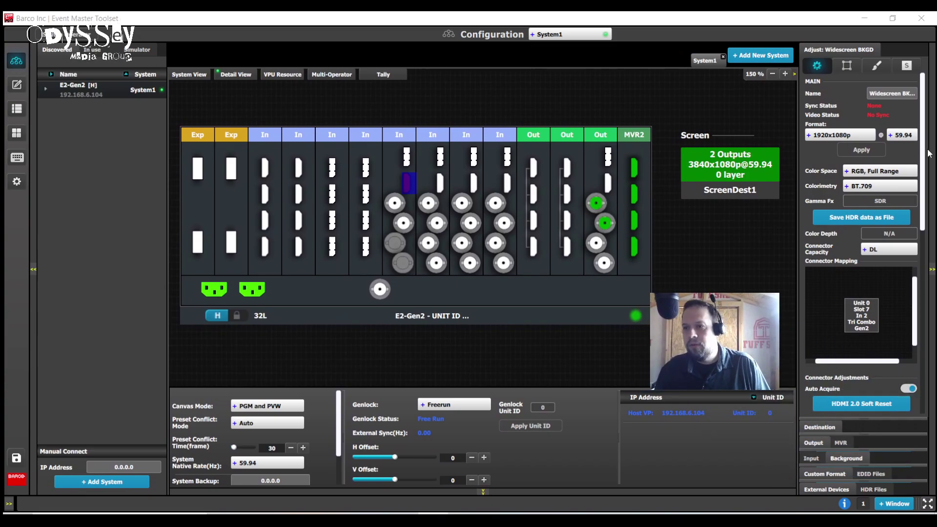
Set the Widescreen BKGD input's EDID format to 3240x1080p and apply it.
left_click_drag(929, 154, 934, 312)
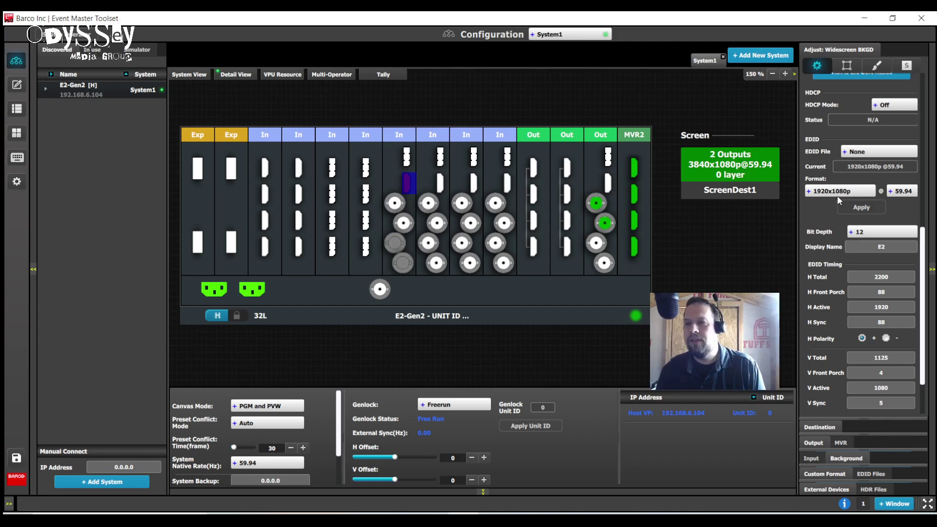
left_click_drag(924, 248, 837, 113)
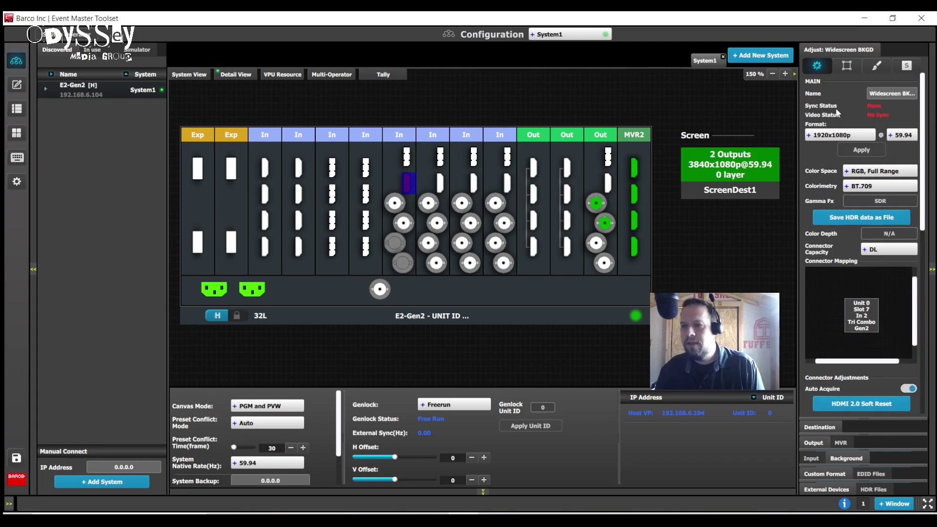
left_click_drag(928, 102, 877, 231)
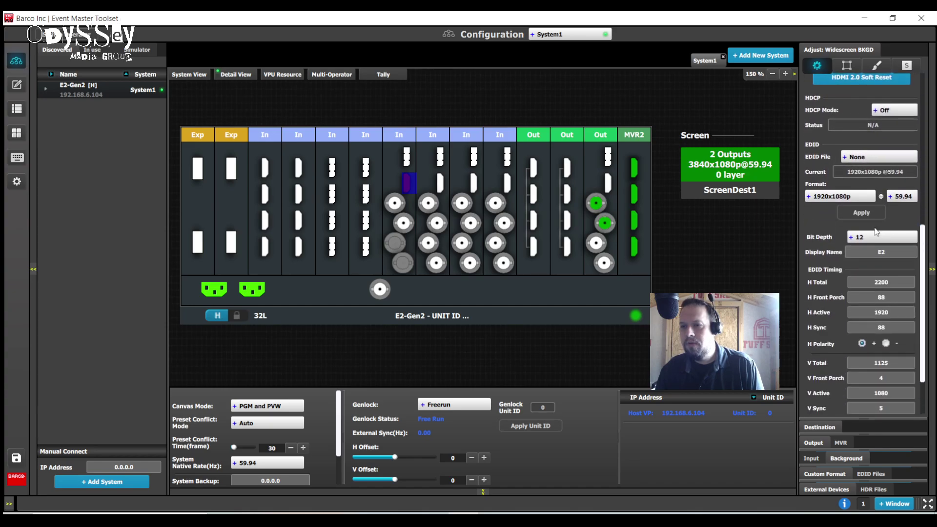
left_click(830, 196)
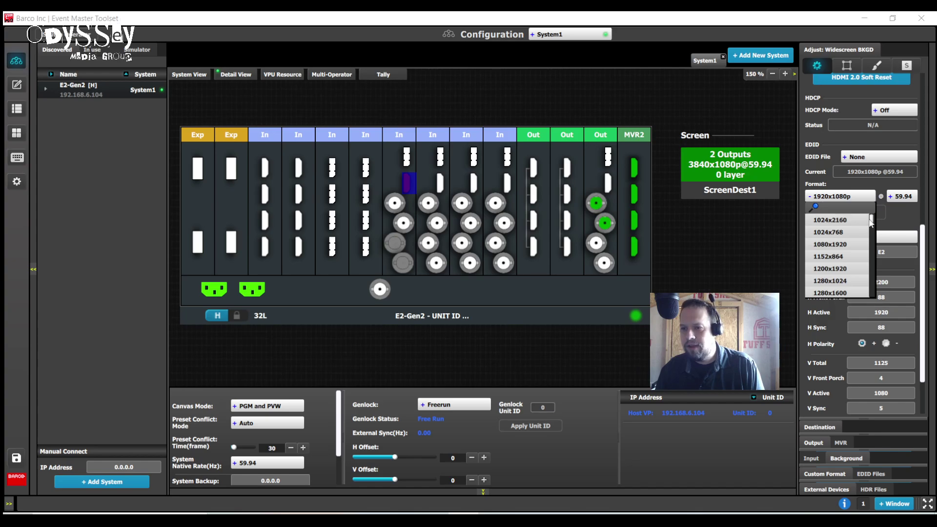
left_click_drag(872, 222, 888, 282)
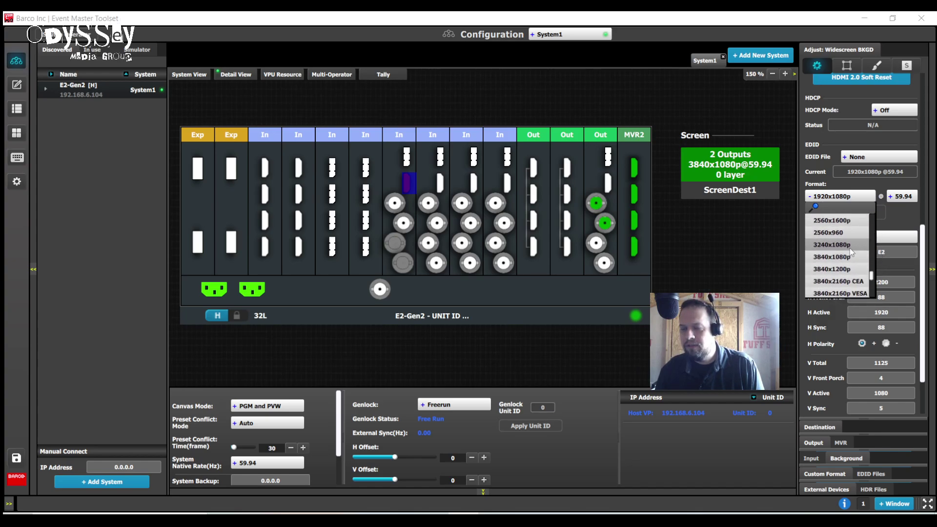
left_click(850, 249)
left_click(867, 213)
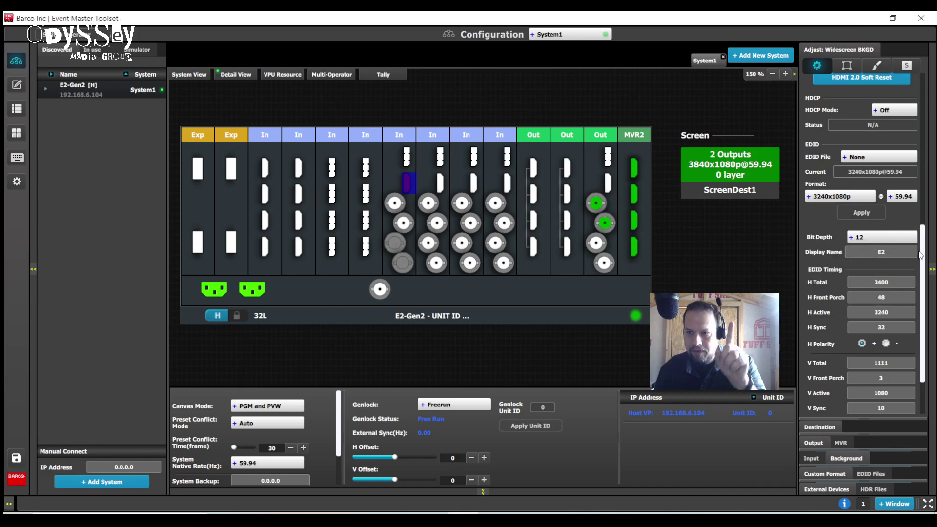
Set the input's MAIN format to 3240x1080p, apply it, and go to the Programming view.
left_click_drag(923, 255, 923, 103)
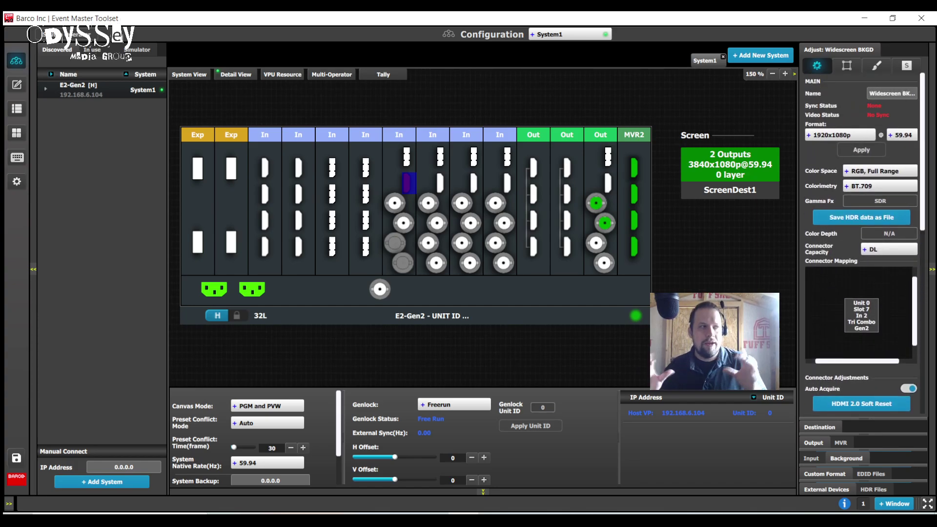
left_click(828, 139)
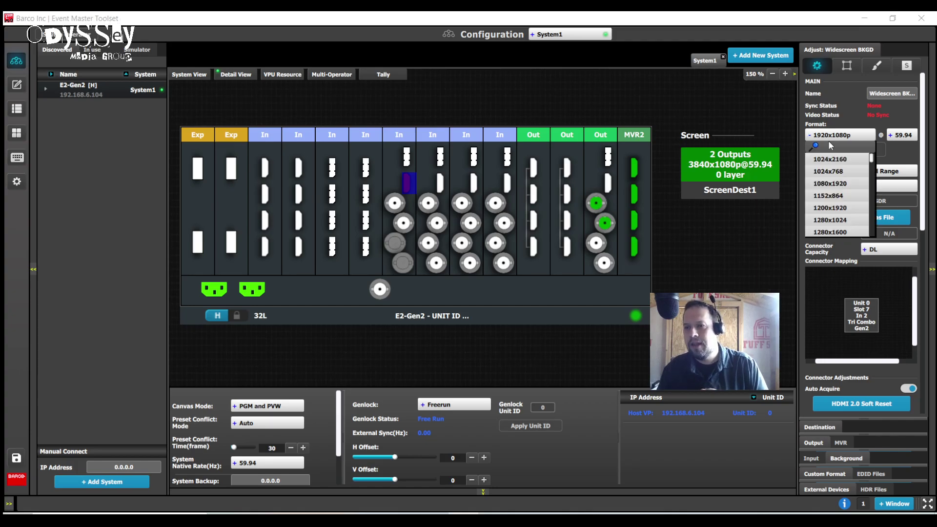
left_click_drag(872, 160, 881, 217)
left_click(848, 201)
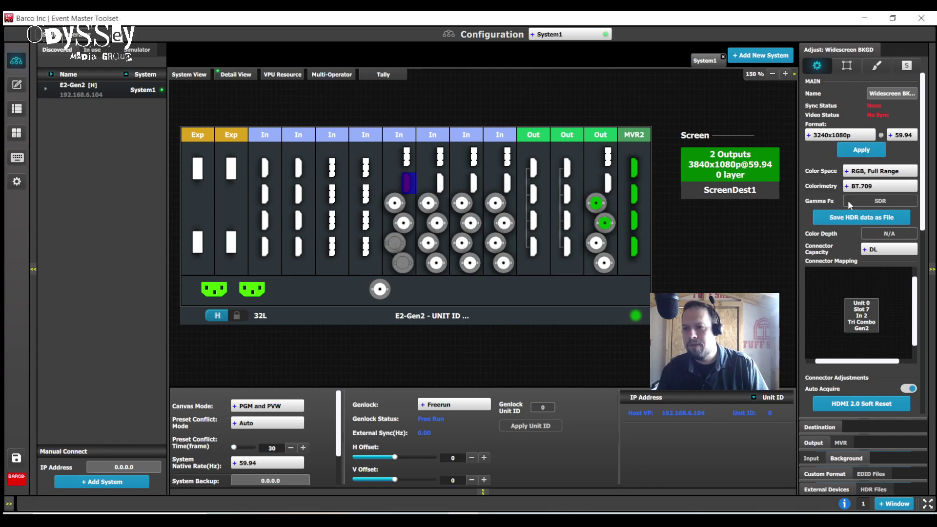
left_click(861, 150)
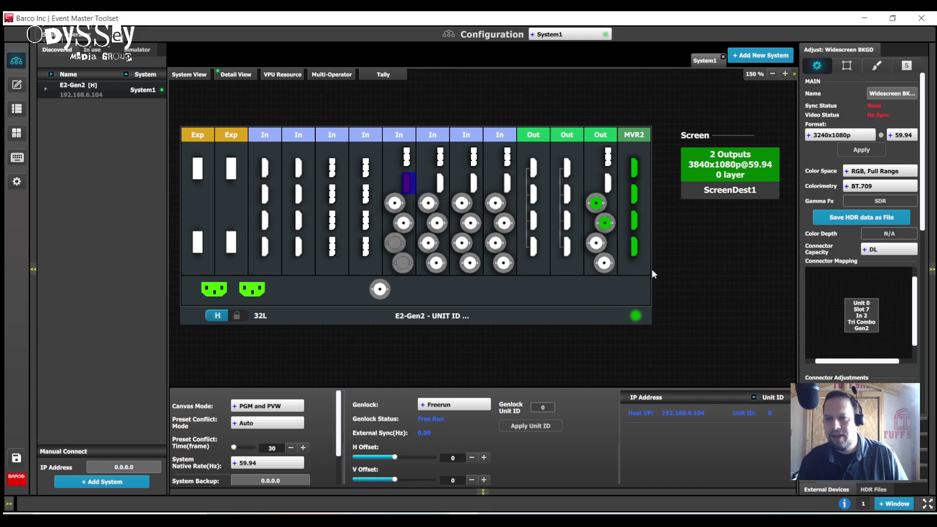
left_click(25, 85)
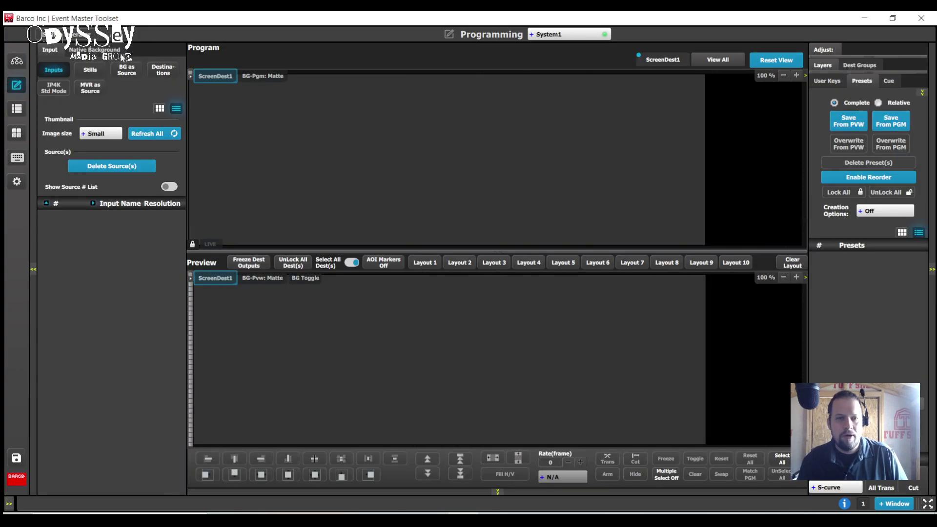
Load the green BG 2 image from Source Thumbnails into the Widescreen BKGD background.
left_click(160, 99)
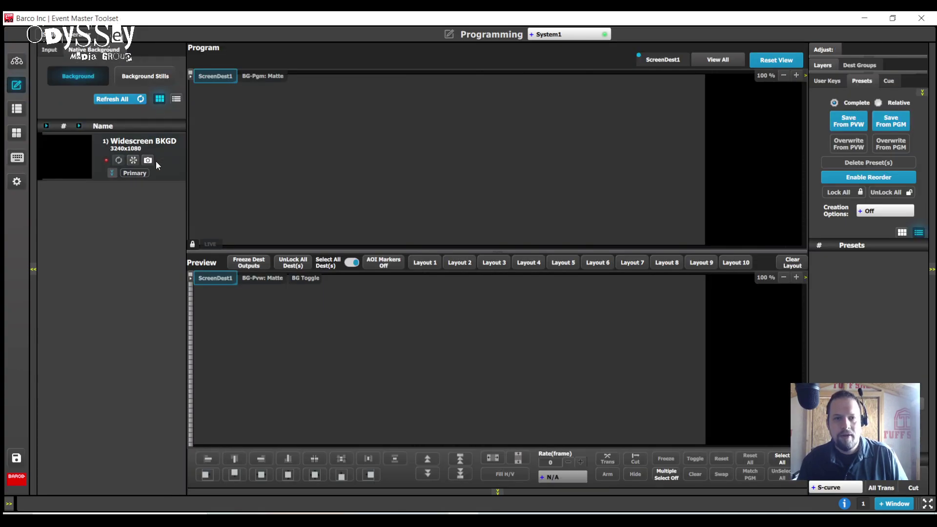
left_click(67, 155)
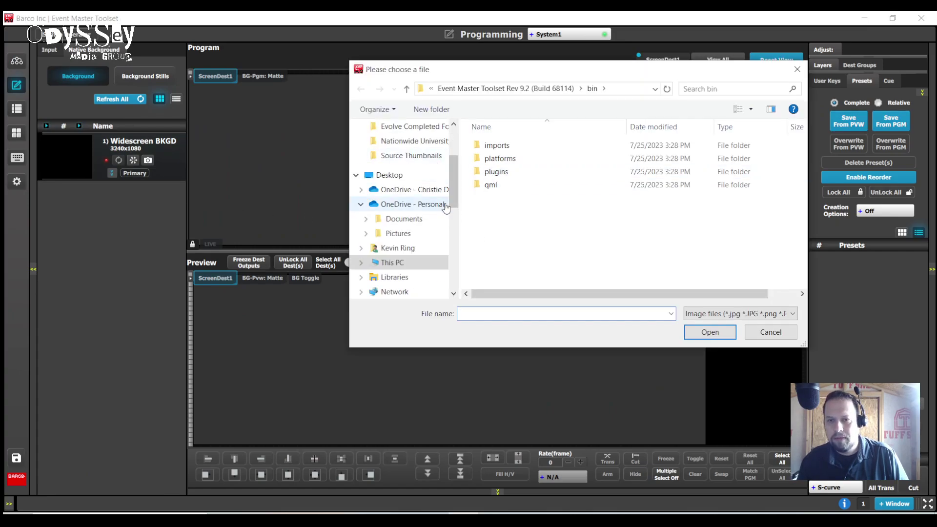
left_click(409, 157)
left_click(566, 165)
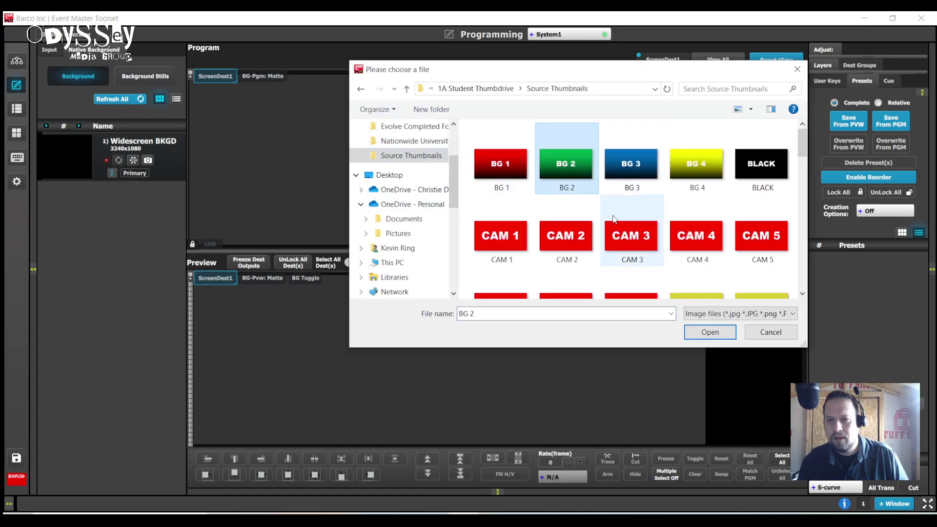
left_click(707, 330)
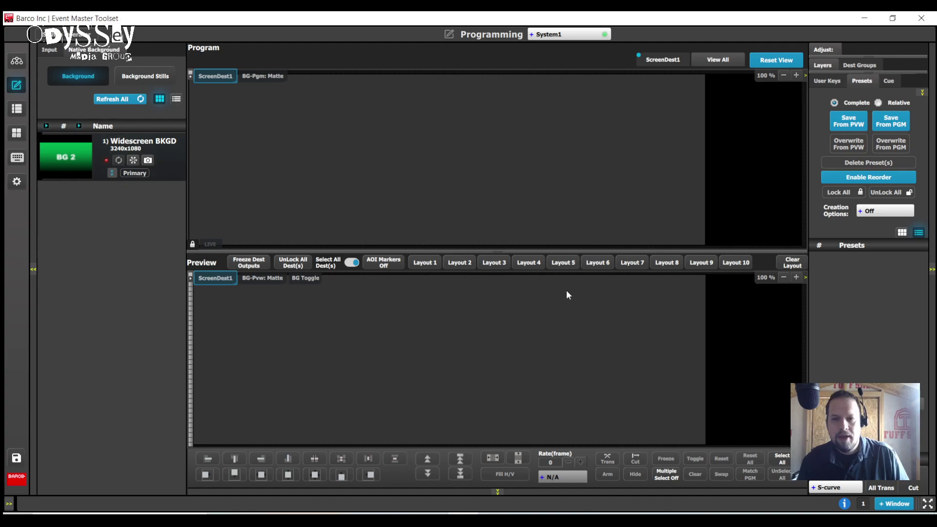
Try dragging Widescreen BKGD onto the Program output, then return to Configuration.
left_click(783, 277)
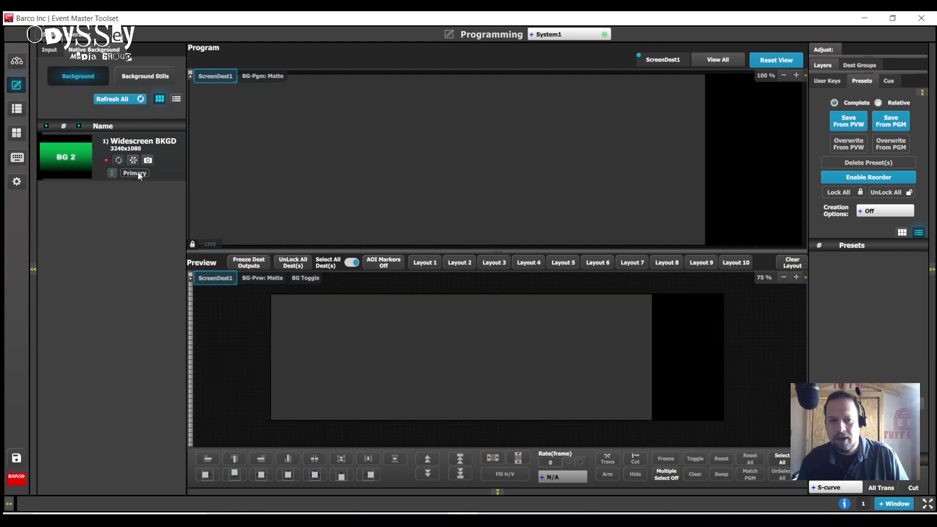
left_click_drag(137, 171, 103, 245)
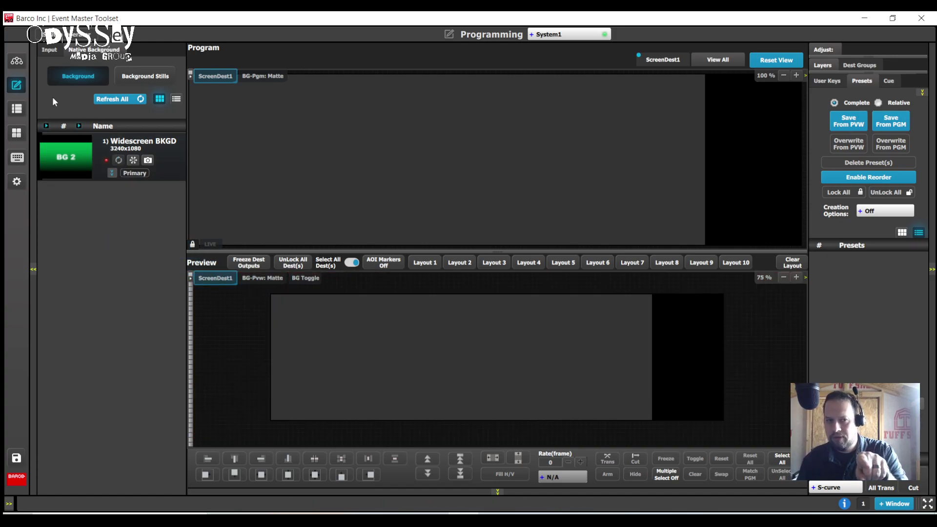
left_click(19, 60)
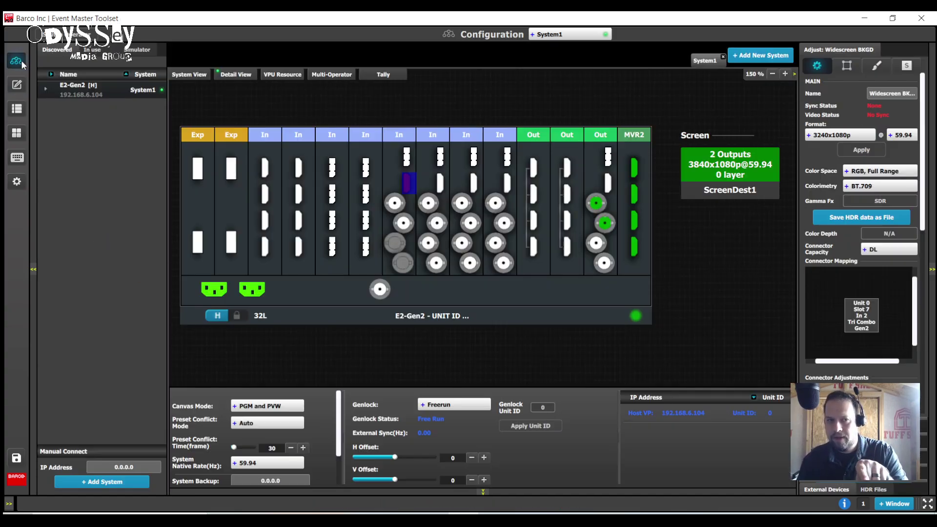
Open ScreenDest1's settings, look at its output settings, and return to its Wide canvas settings.
left_click(731, 185)
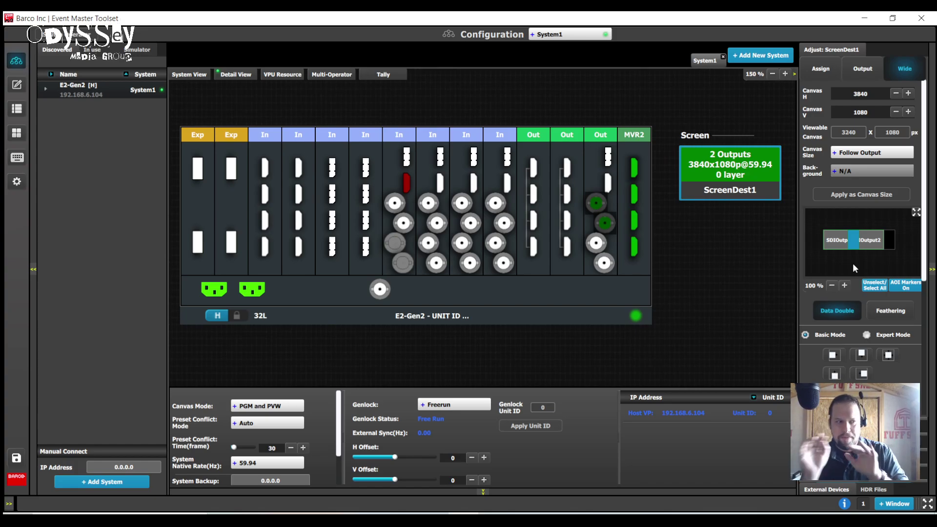
left_click(854, 70)
left_click(899, 72)
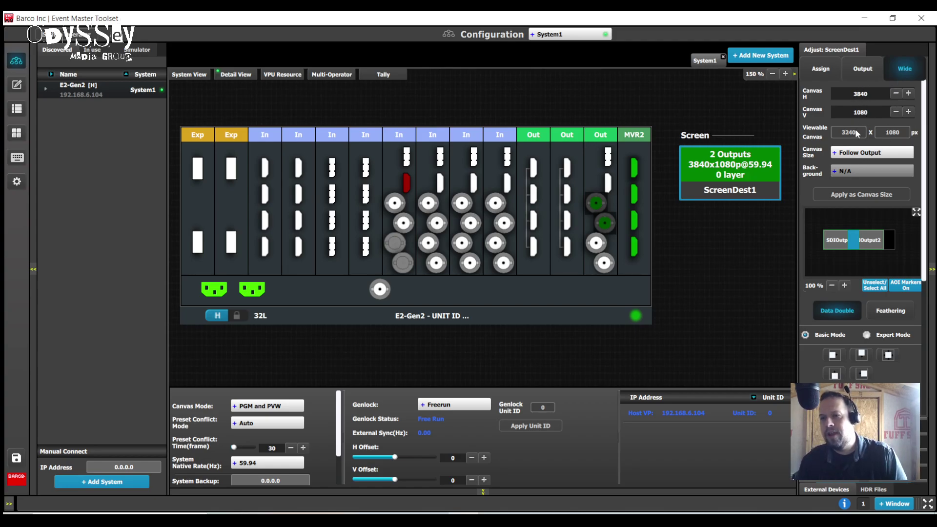
Set ScreenDest1's canvas to Use Background with Widescreen BKGD, applying 3240x1080 canvas size.
left_click(851, 156)
left_click(871, 190)
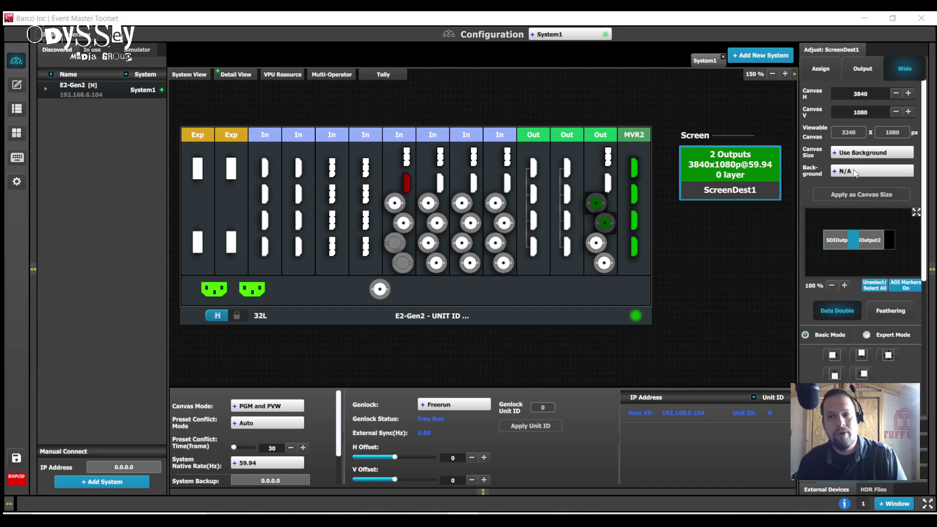
left_click(854, 172)
left_click(895, 185)
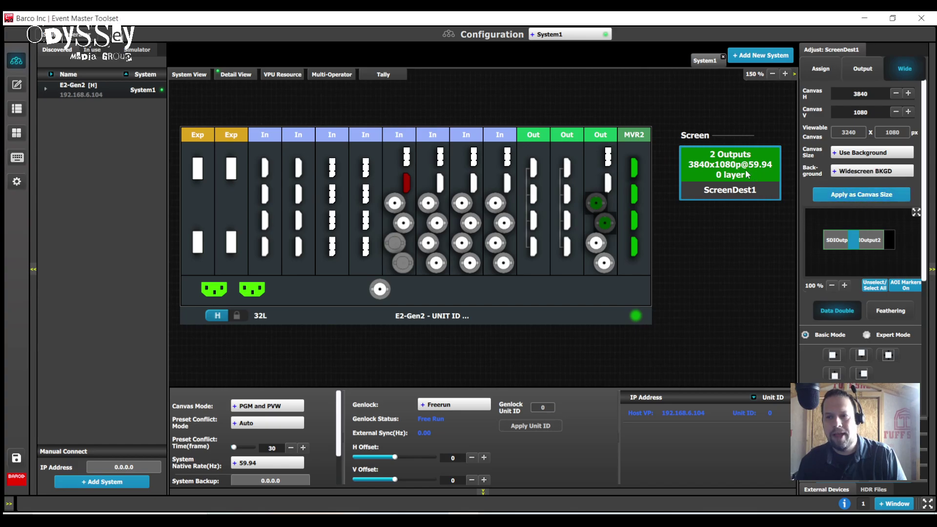
left_click(853, 195)
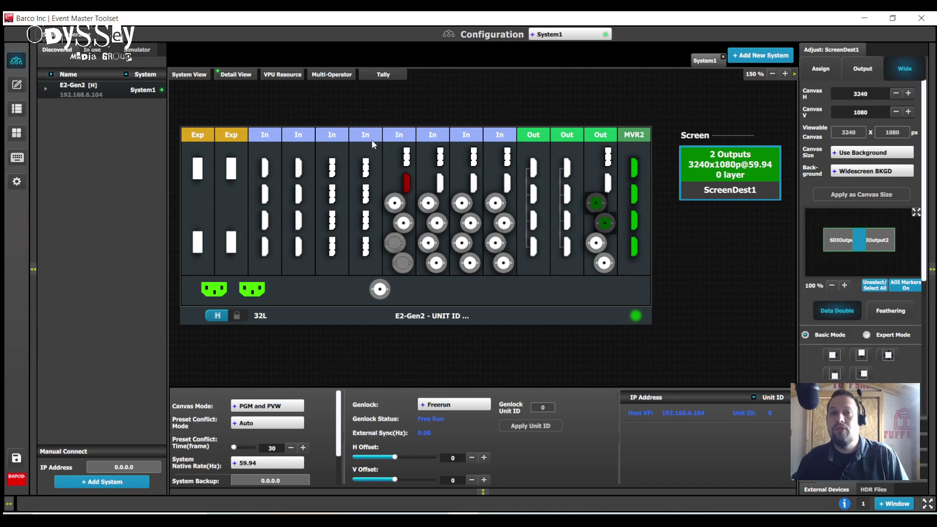
left_click(22, 85)
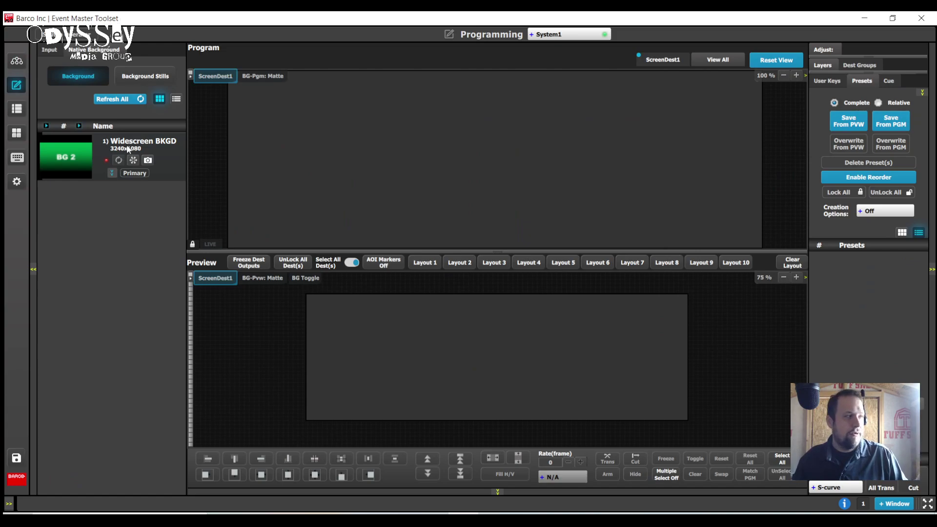
Drag Widescreen BKGD into ScreenDest1's Preview so the green BG 2 image fills it.
left_click_drag(121, 151, 469, 332)
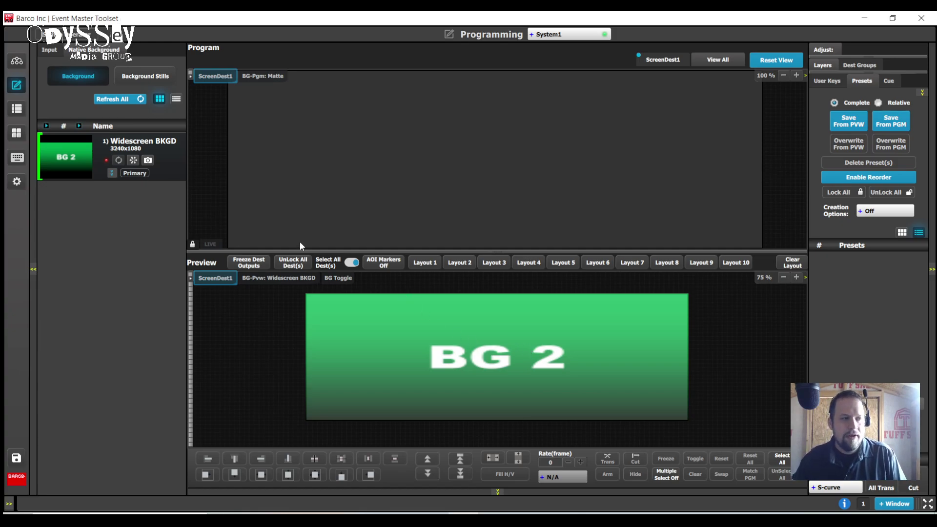
left_click(15, 65)
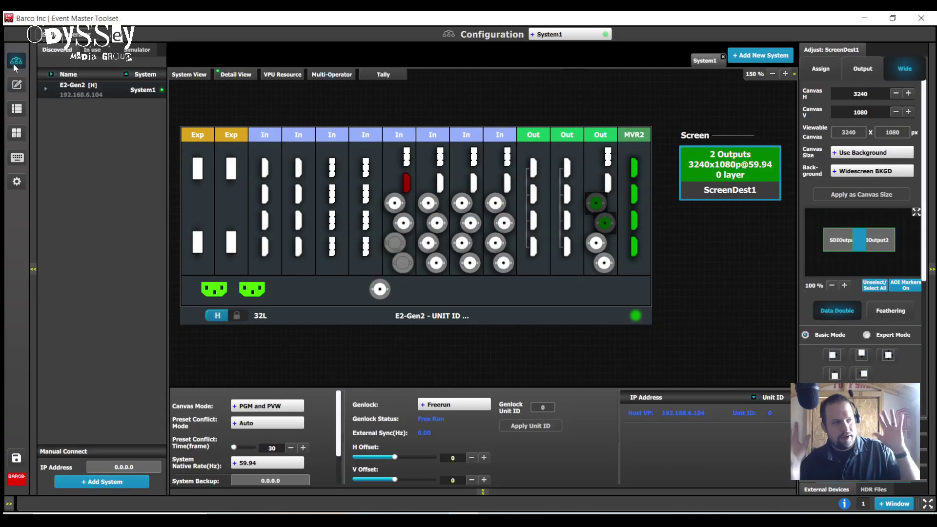